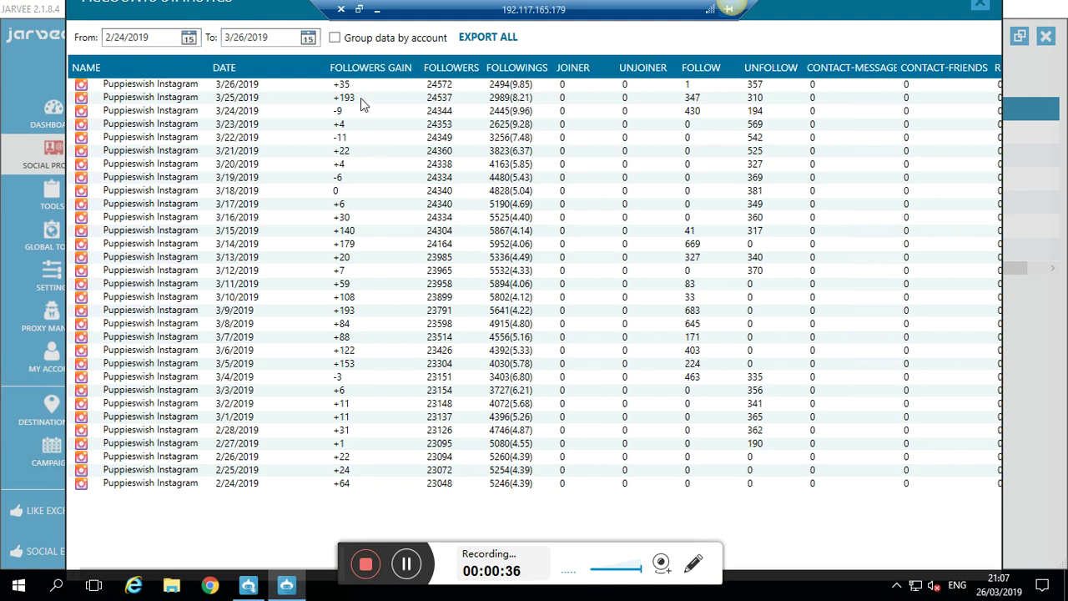
# - Minimize the remote desktop to get to the local browser
pyautogui.click(377, 12)
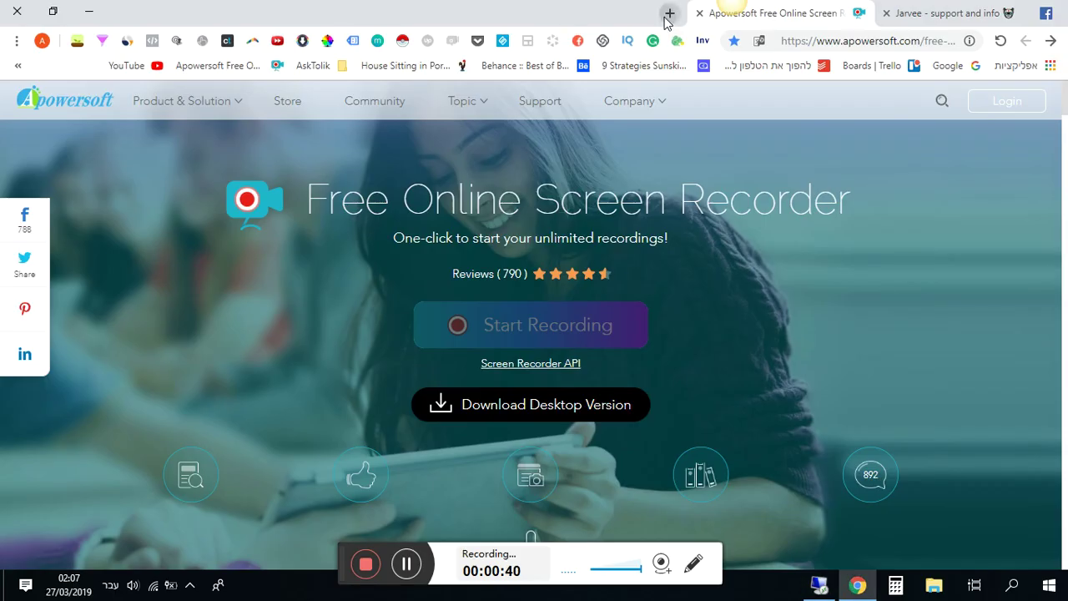
# - Load Instagram in a new tab and view the puppieswish profile (448 posts, 24.5k followers)
pyautogui.click(669, 13)
pyautogui.write('insta')
pyautogui.press('Return')
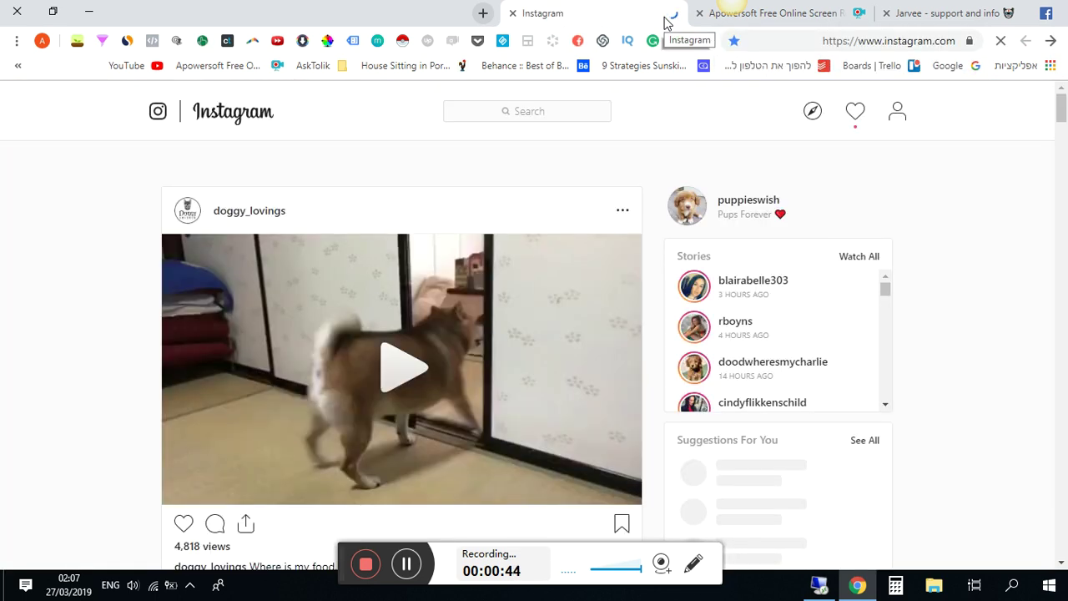
pyautogui.click(750, 210)
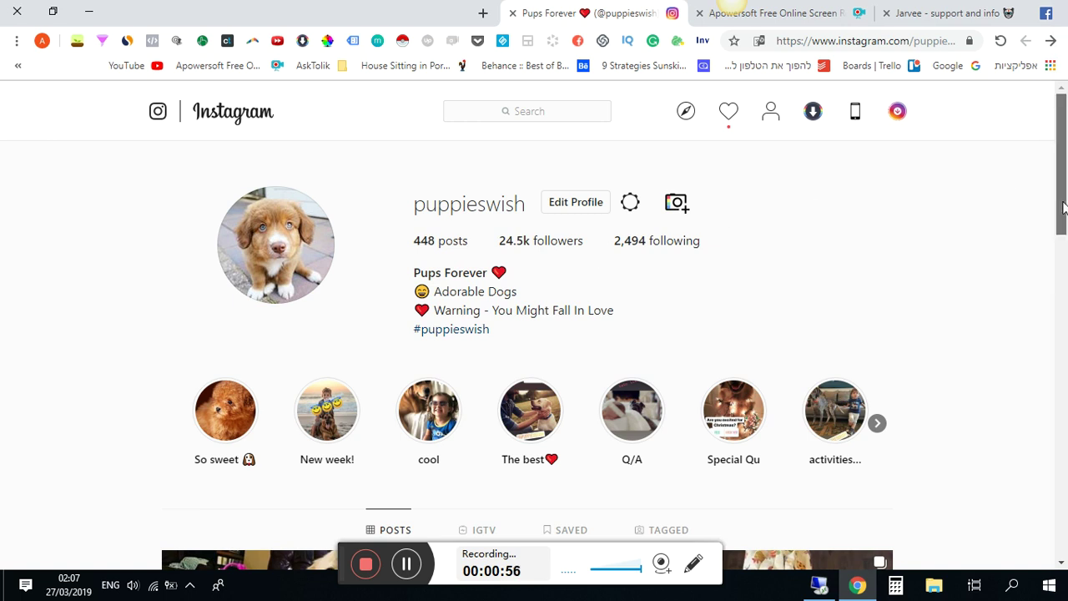
pyautogui.click(1067, 282)
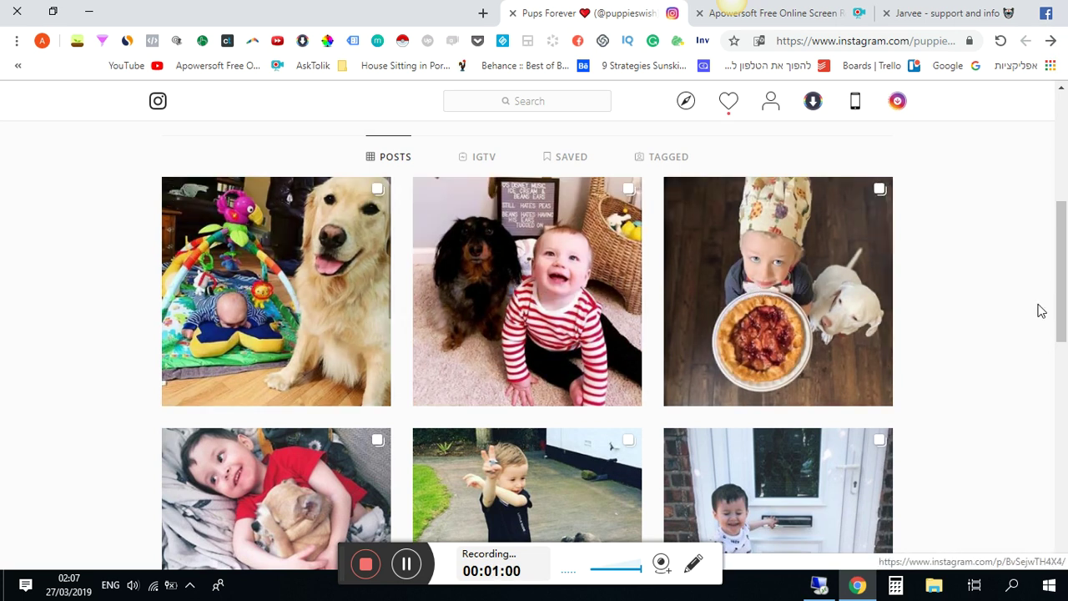
pyautogui.scroll(3, 1067, 229)
pyautogui.moveTo(1066, 230); pyautogui.dragTo(1066, 209)
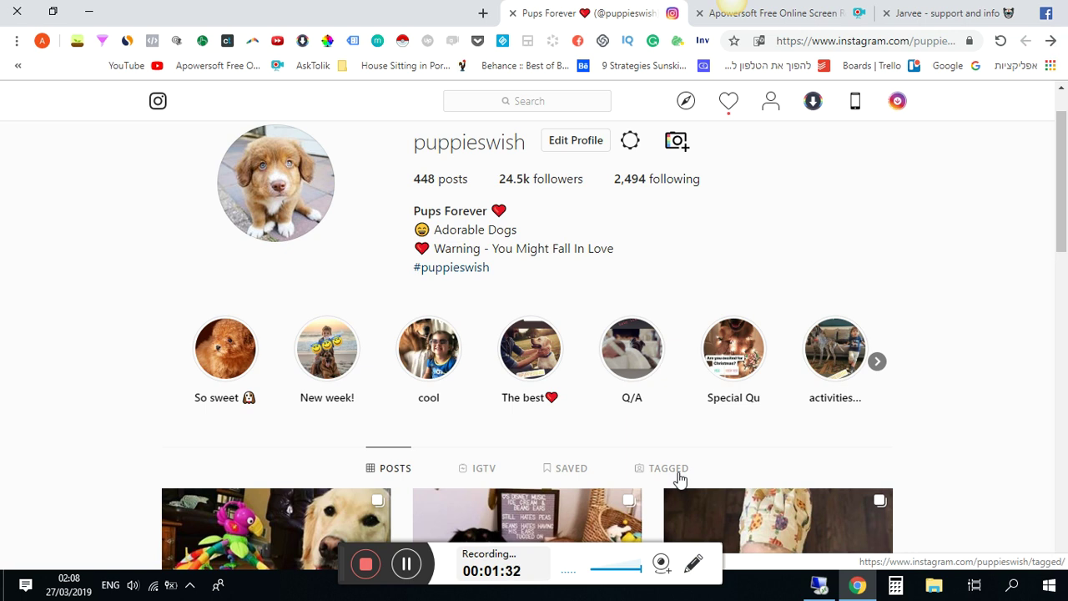
# - Close the Apowersoft recorder tab and follow the bit.ly/jarveebots link in the Jarvee Facebook group
pyautogui.click(698, 13)
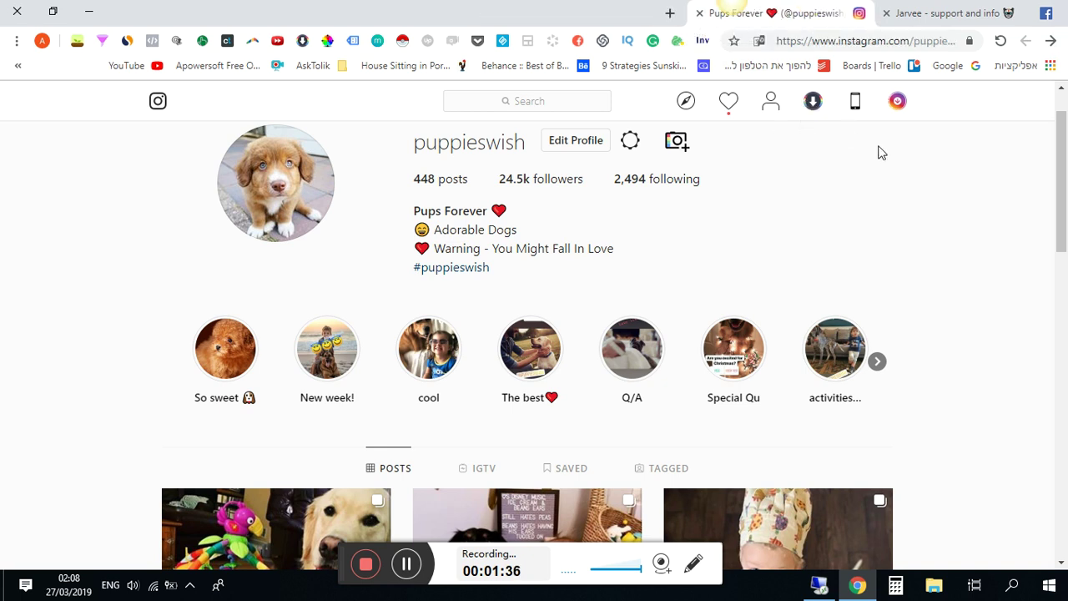
pyautogui.click(938, 14)
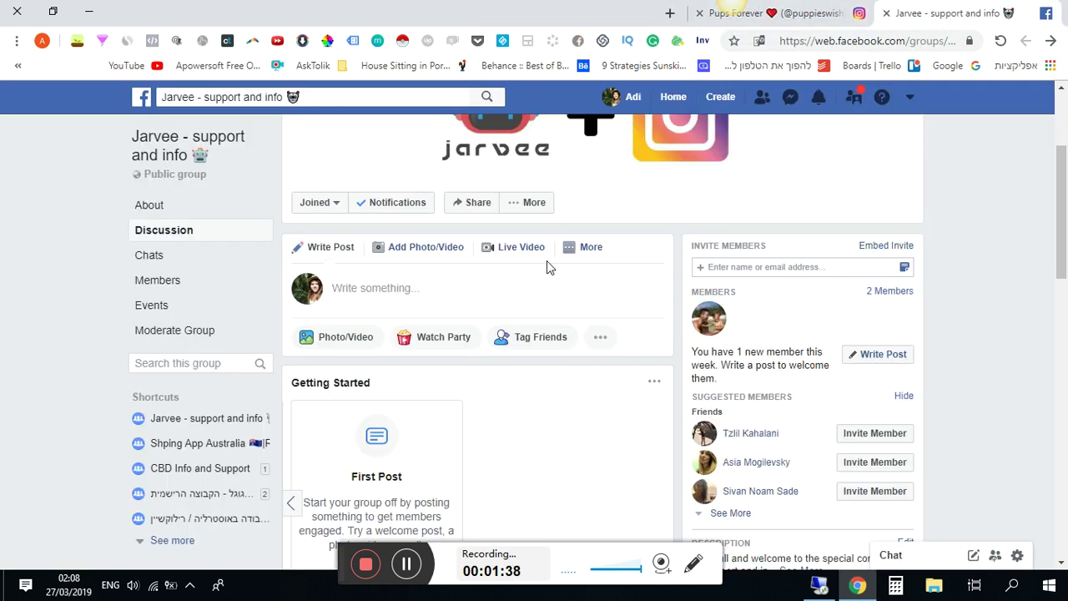
pyautogui.click(591, 247)
pyautogui.scroll(-5, 543, 282)
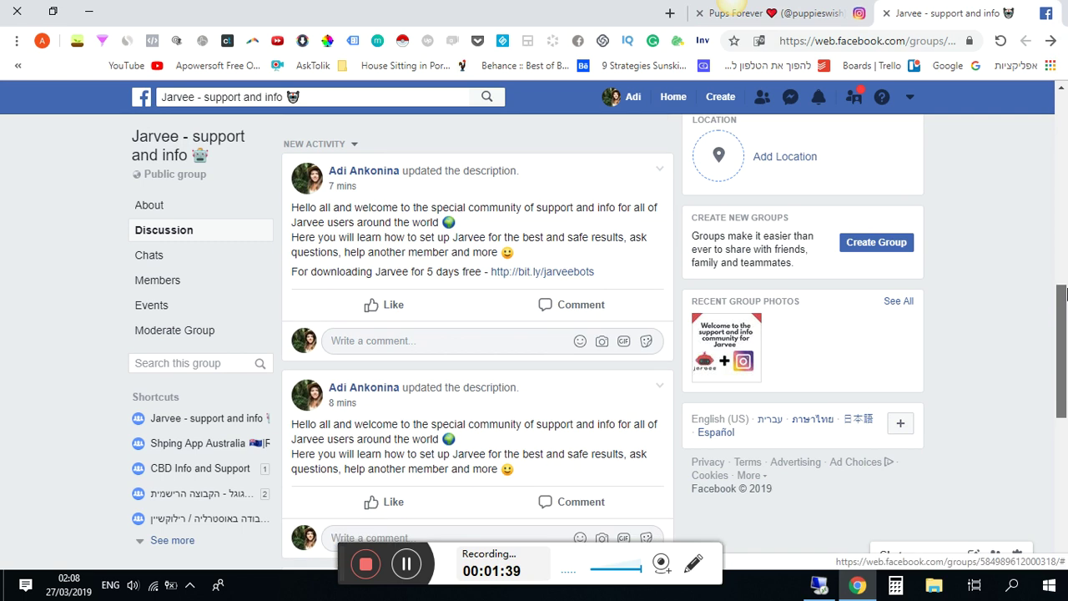
pyautogui.click(541, 274)
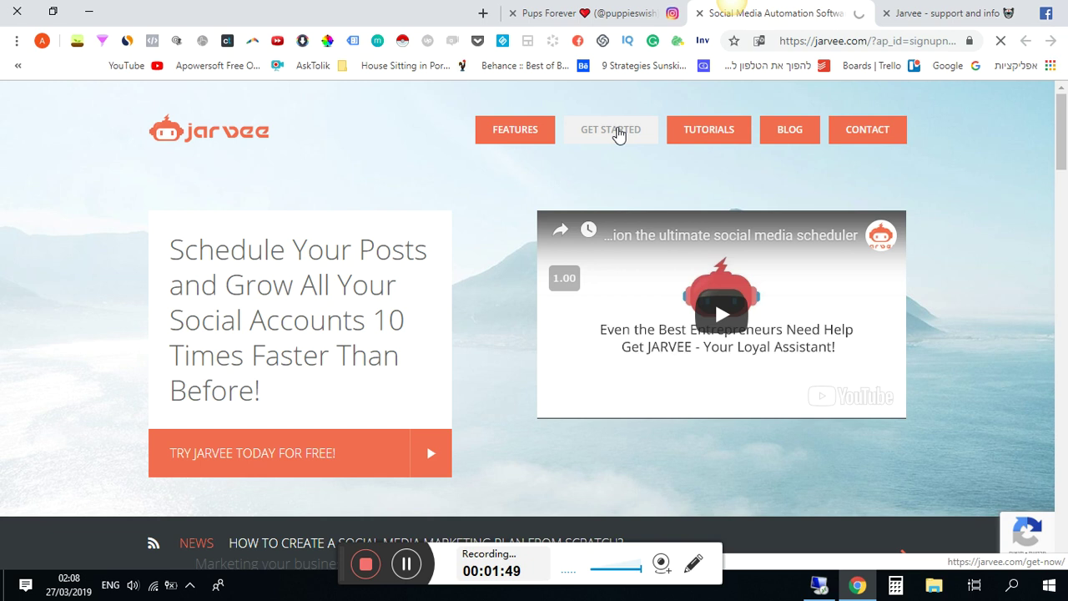
# - Browse the Jarvee package cards and free trials, then switch back to the Remote Desktop session
pyautogui.click(618, 132)
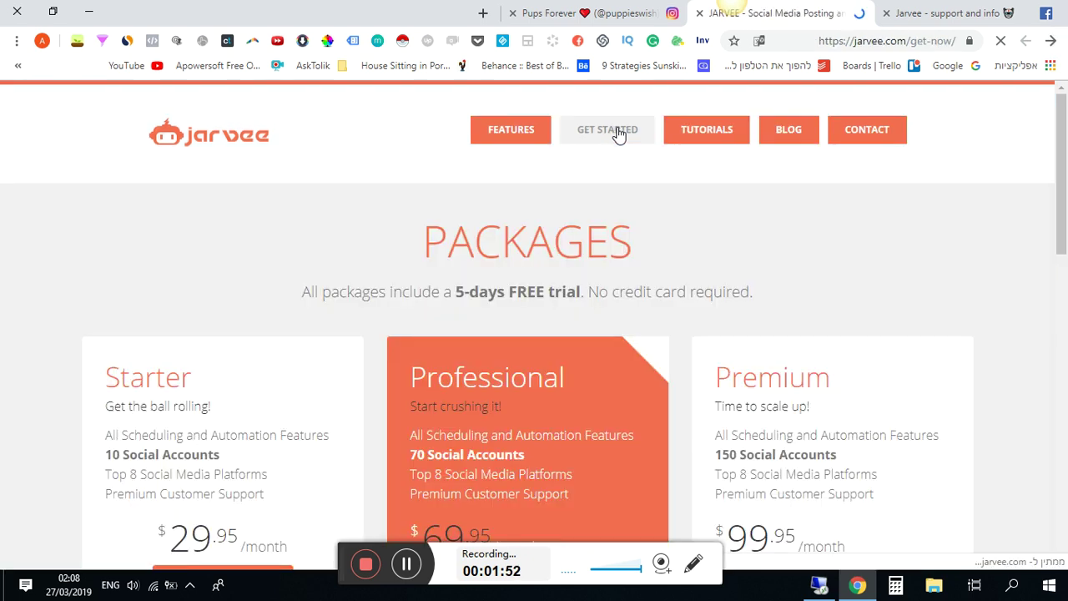
pyautogui.scroll(-2, 518, 262)
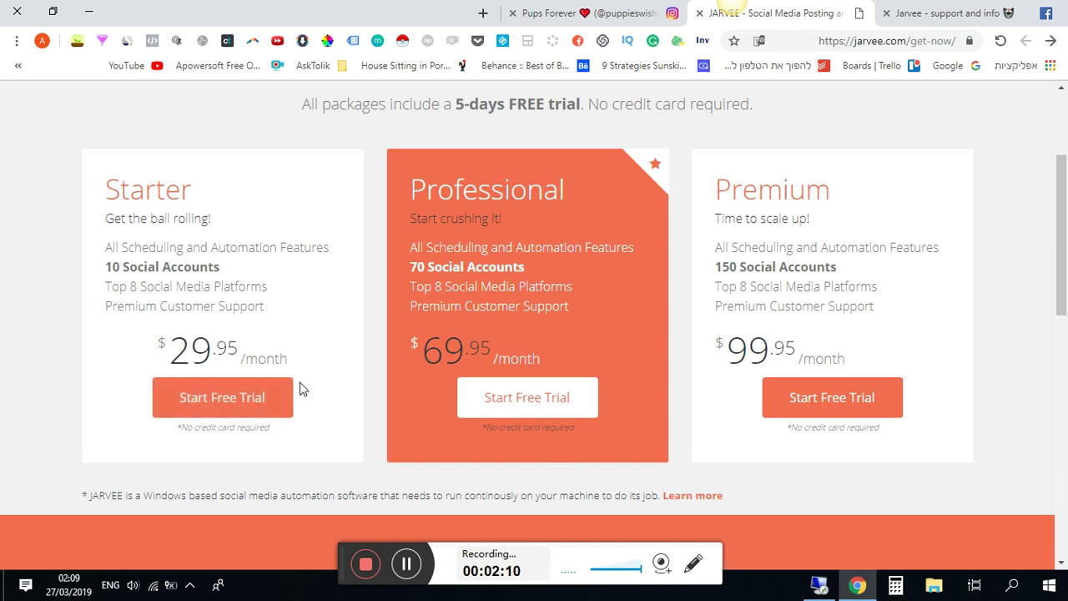
pyautogui.click(819, 585)
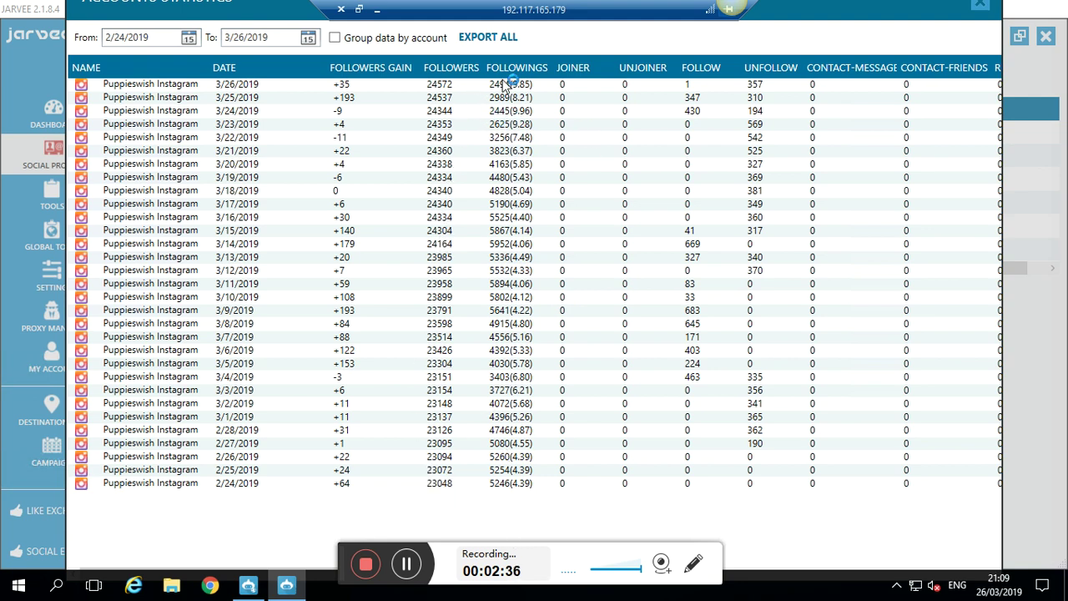
# - Close the statistics window and view the dashboard's Summary and Statistics tabs
pyautogui.click(983, 8)
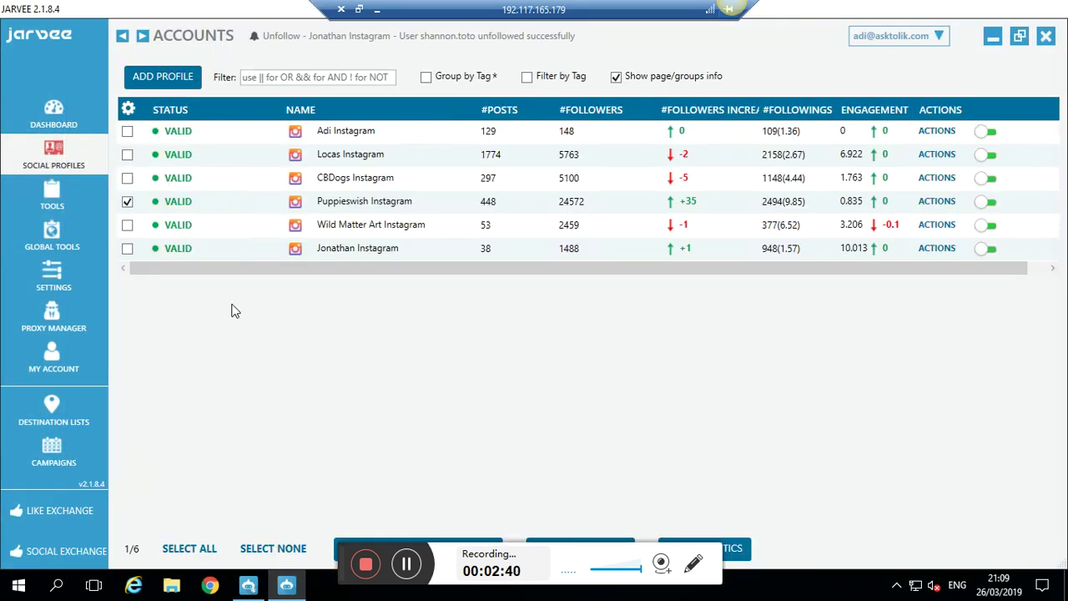
pyautogui.click(71, 129)
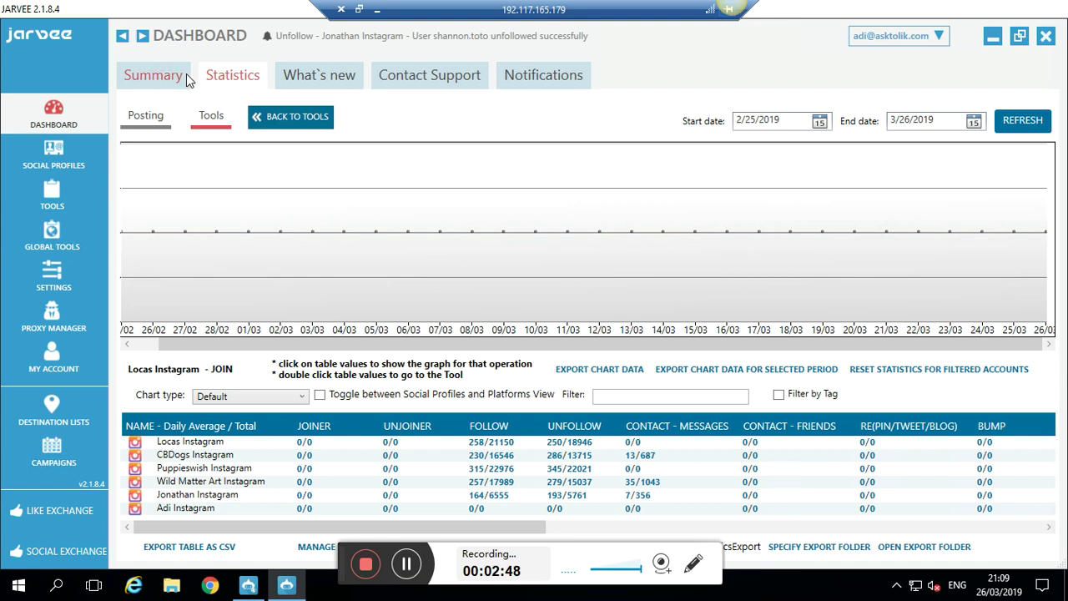
pyautogui.click(184, 76)
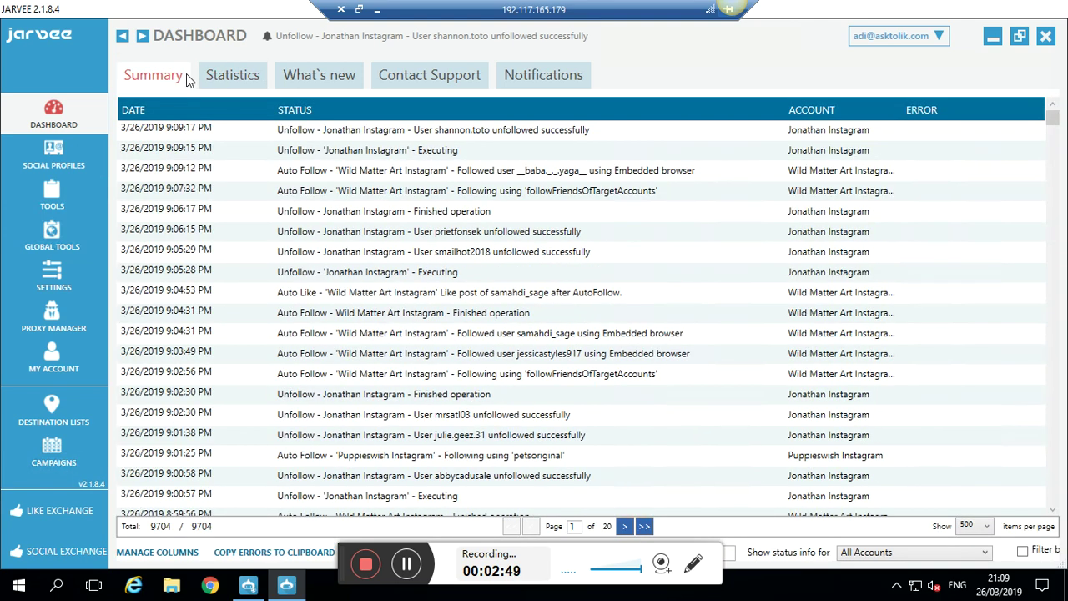
pyautogui.click(234, 73)
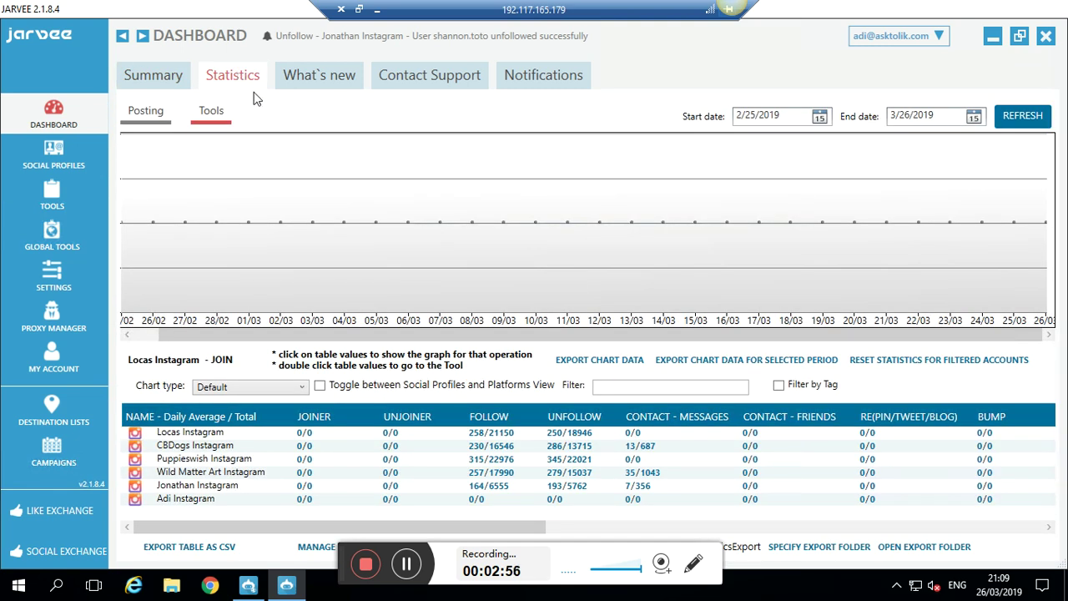
# - Check the What's new, Contact Support and Notifications tabs, then return to Social Profiles
pyautogui.click(339, 79)
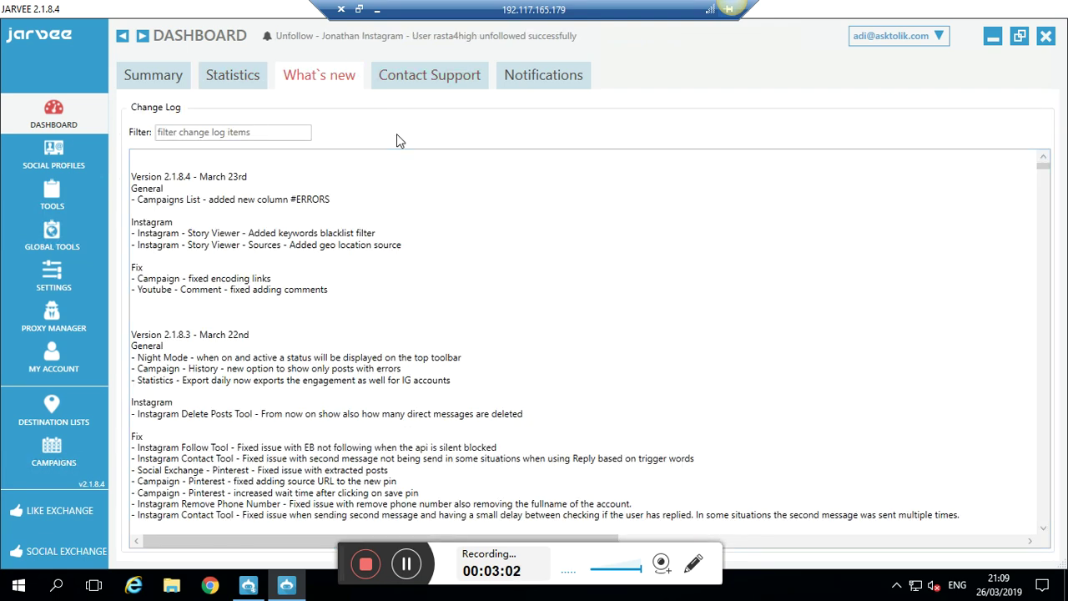
pyautogui.click(434, 86)
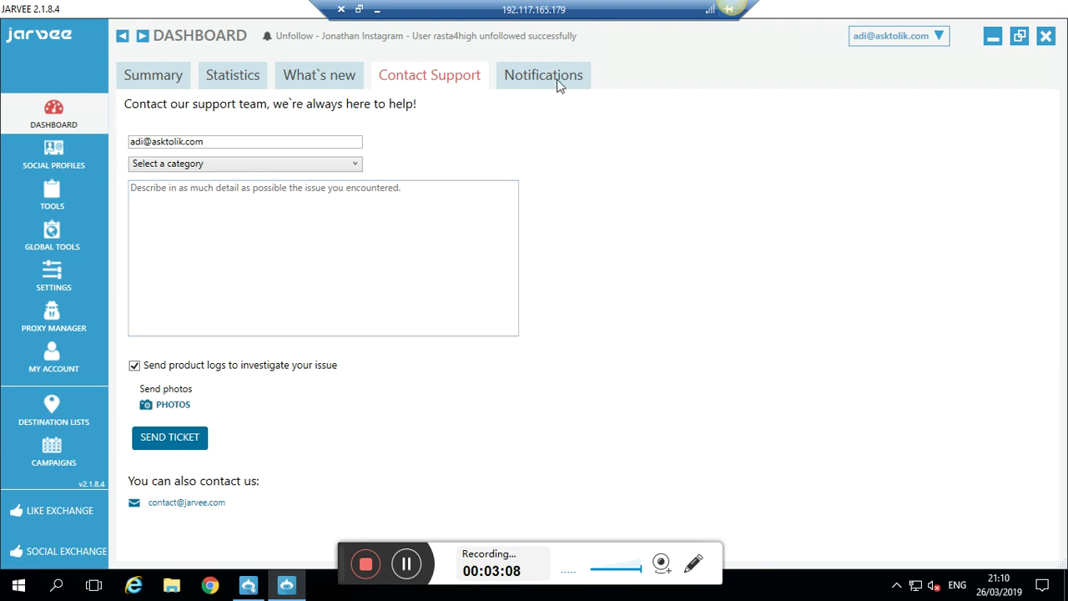
pyautogui.click(541, 85)
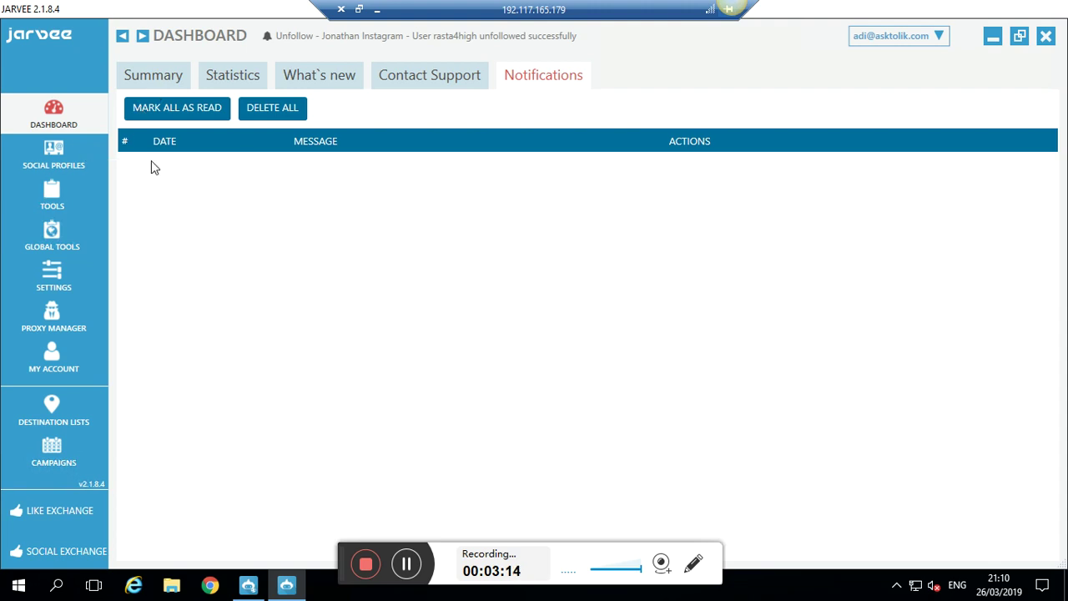
pyautogui.click(69, 158)
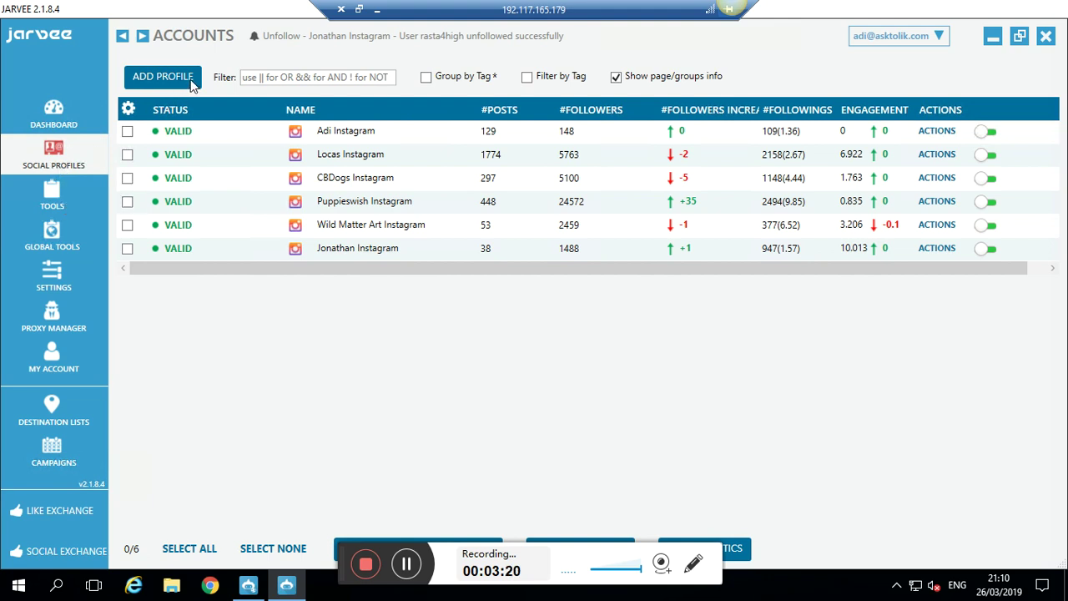
# - Add a new Instagram profile, creating Instagram Account 7
pyautogui.click(162, 77)
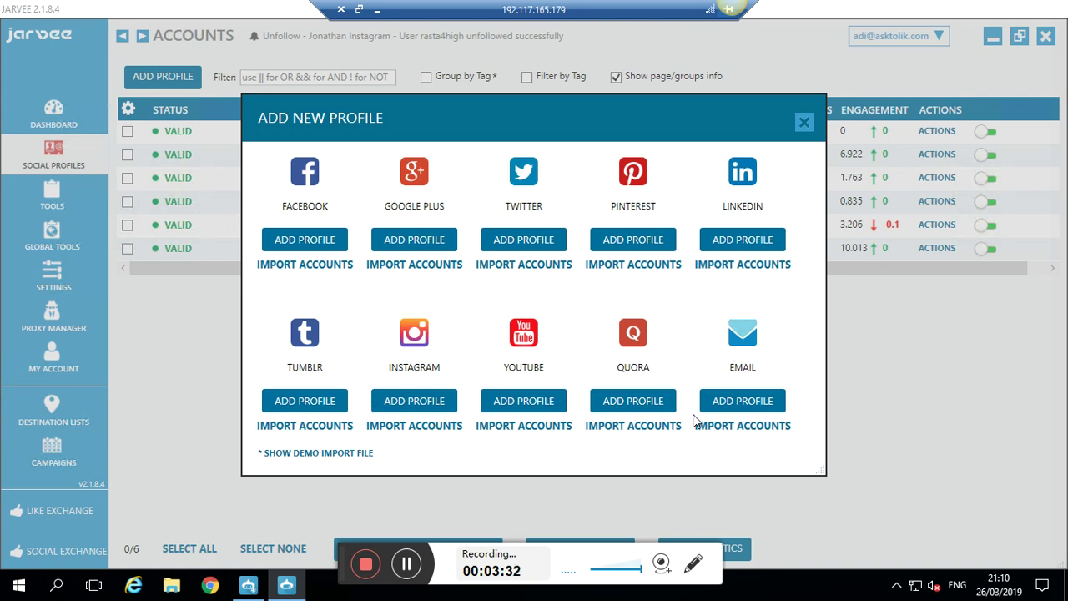
pyautogui.click(402, 409)
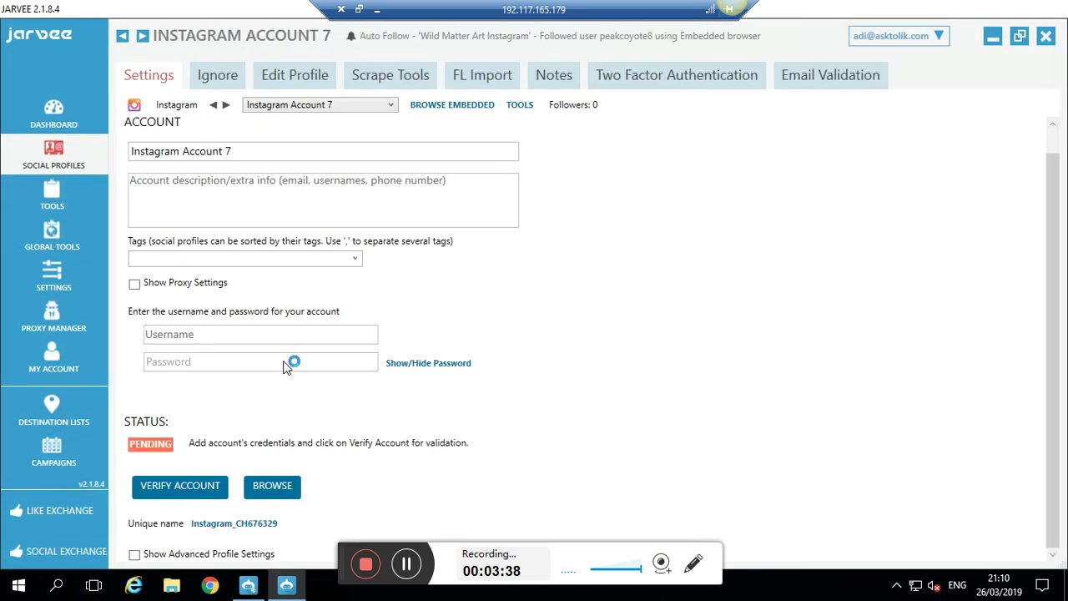
# - Rename the new profile to 'Adi Instagram'
pyautogui.click(150, 155)
pyautogui.moveTo(150, 161); pyautogui.dragTo(119, 157)
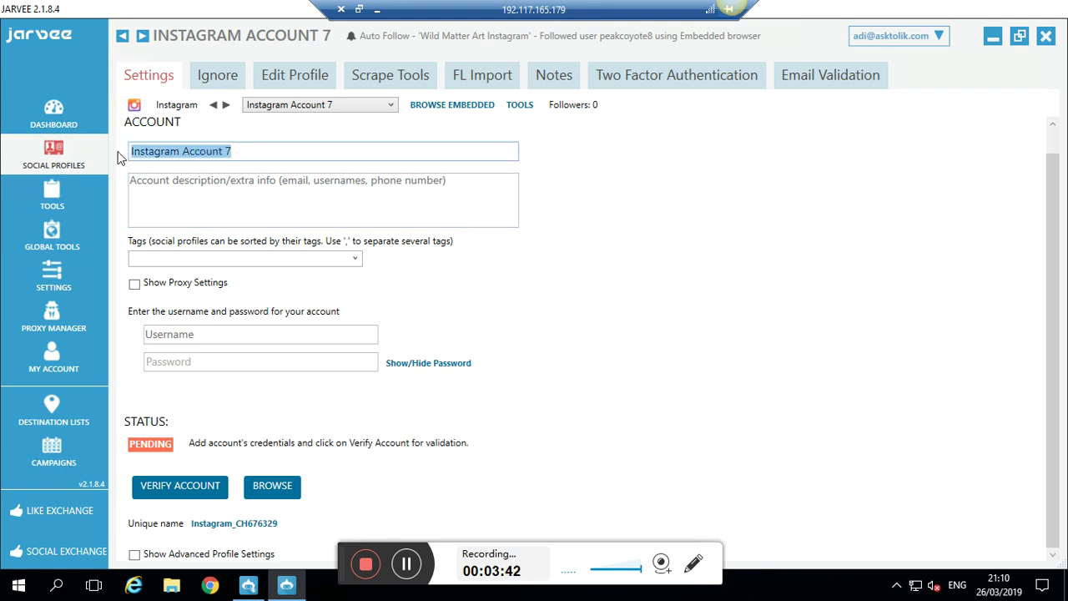
pyautogui.write('Adi')
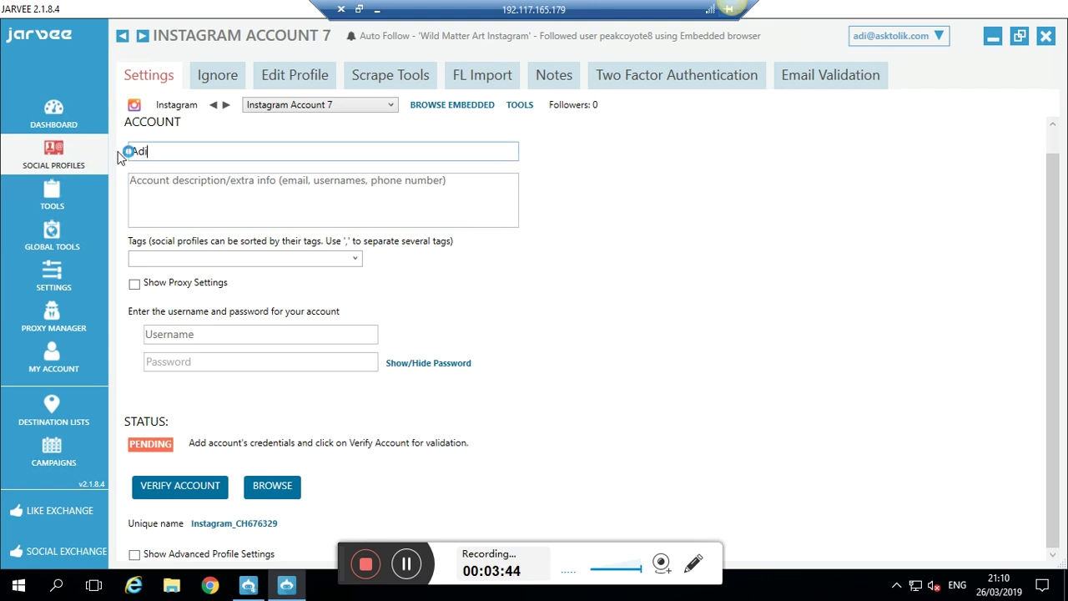
pyautogui.write(' Instagram')
pyautogui.click(224, 337)
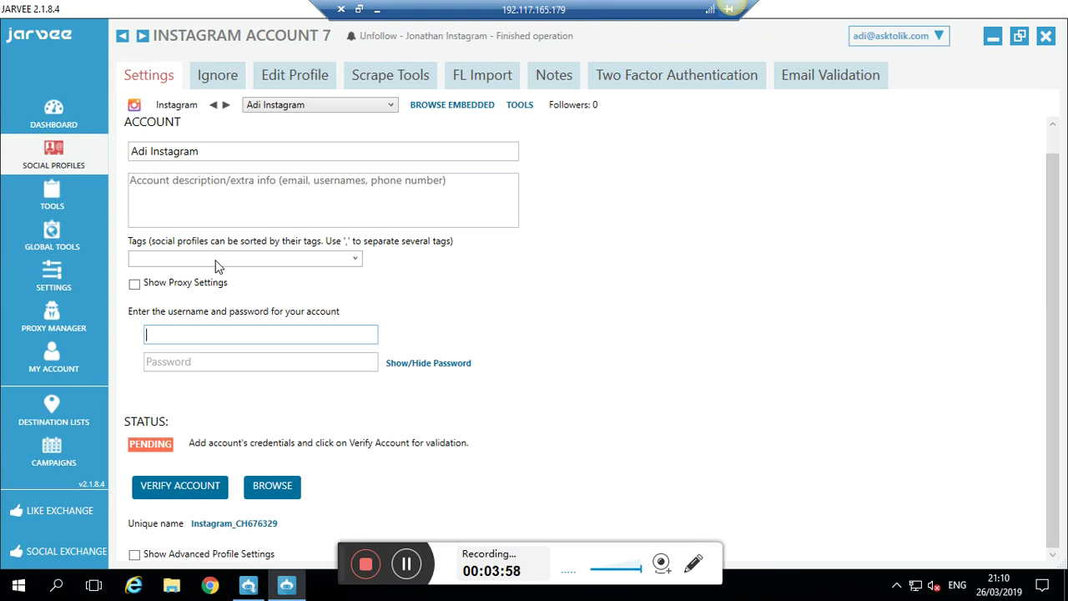
# - Enter the account's username and password, verify it, and check the embedded browser until status is VALID
pyautogui.click(136, 285)
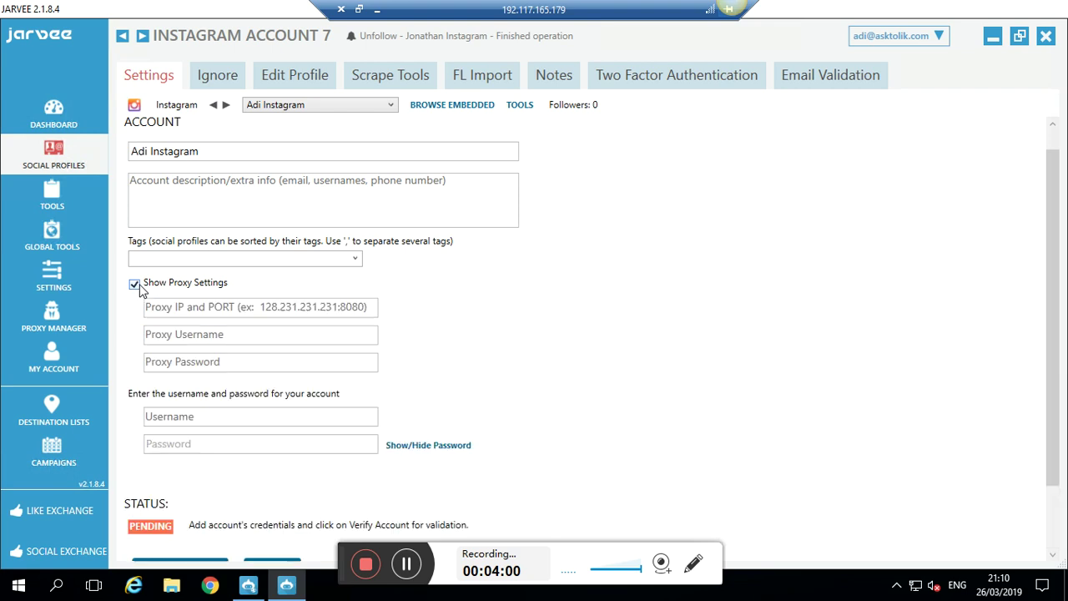
pyautogui.click(206, 340)
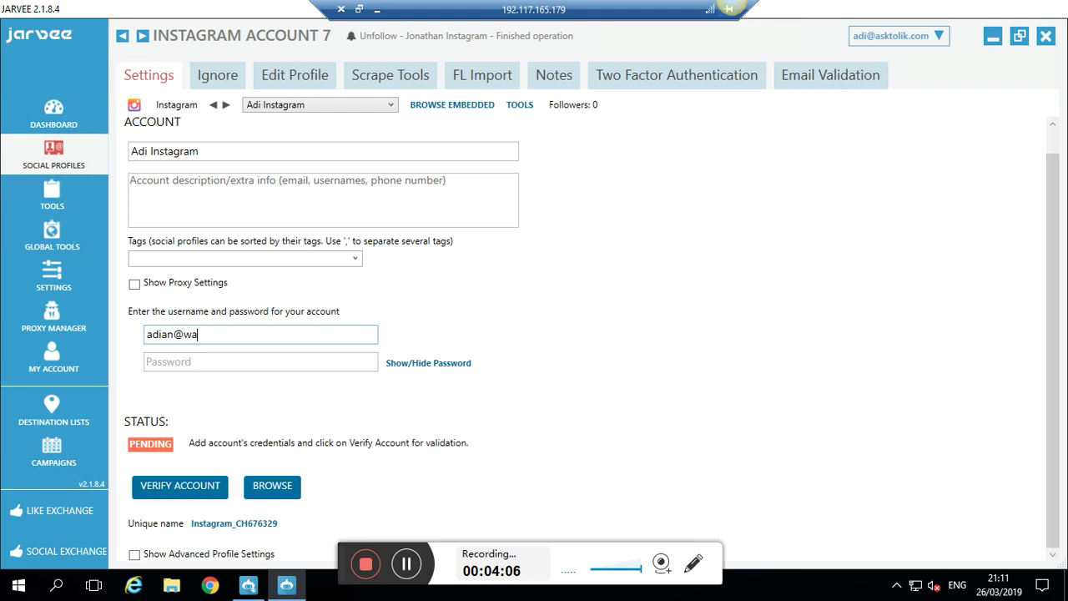
pyautogui.press('Tab')
pyautogui.write('**********')
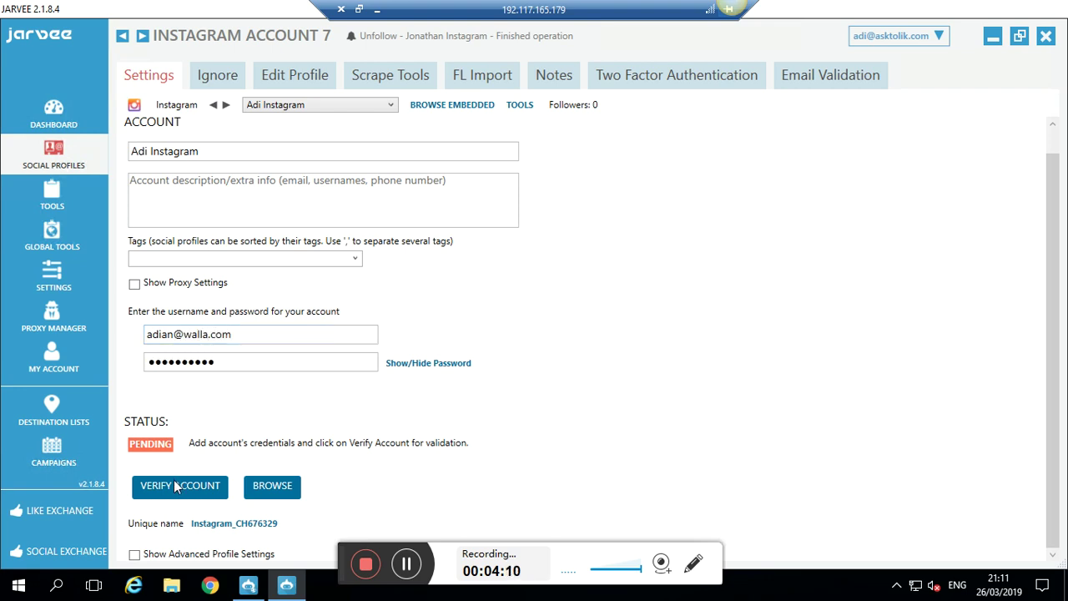
pyautogui.click(173, 482)
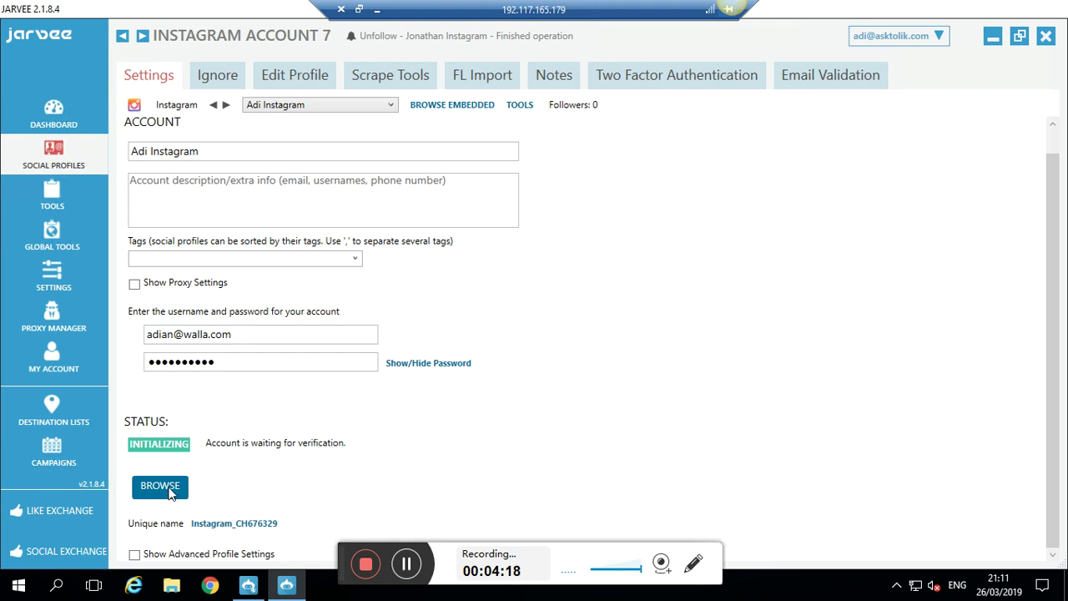
pyautogui.click(160, 487)
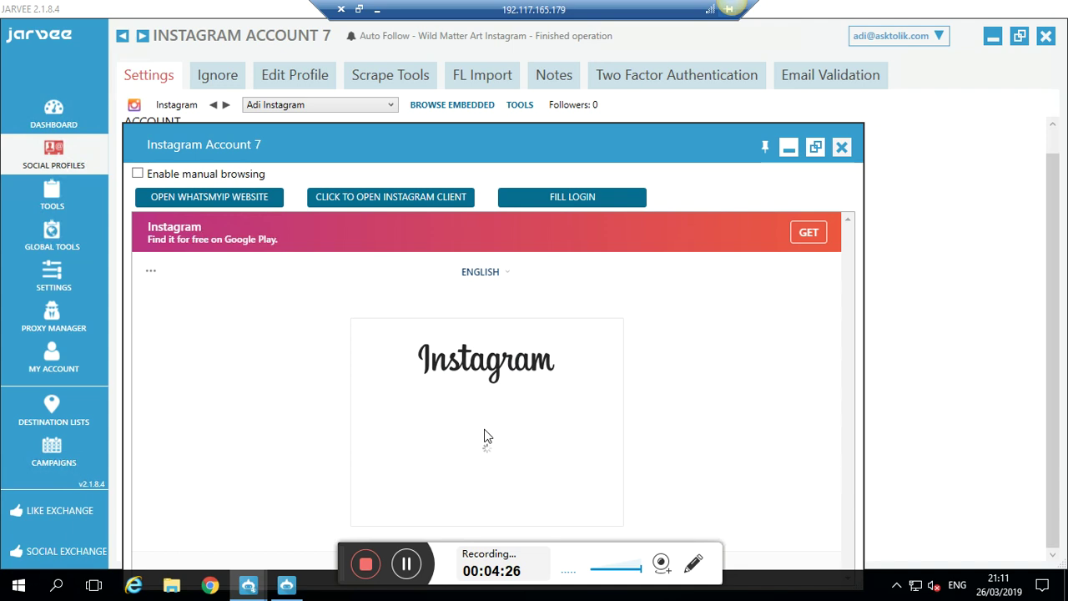
pyautogui.click(840, 148)
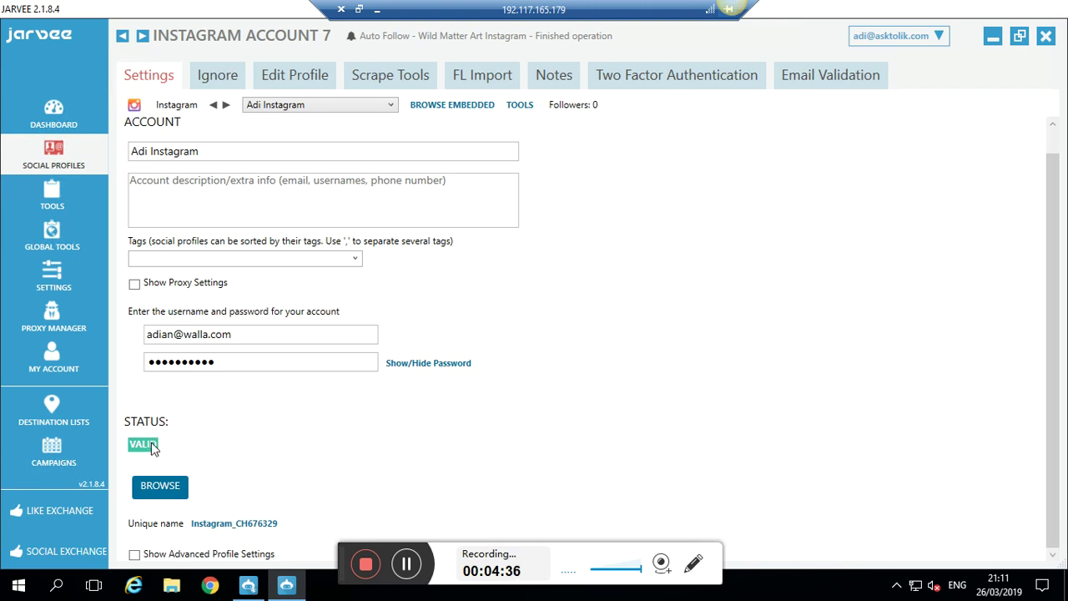
# - Open the Tools overview, briefly open Adi Instagram's follow settings, and return to the table
pyautogui.click(51, 200)
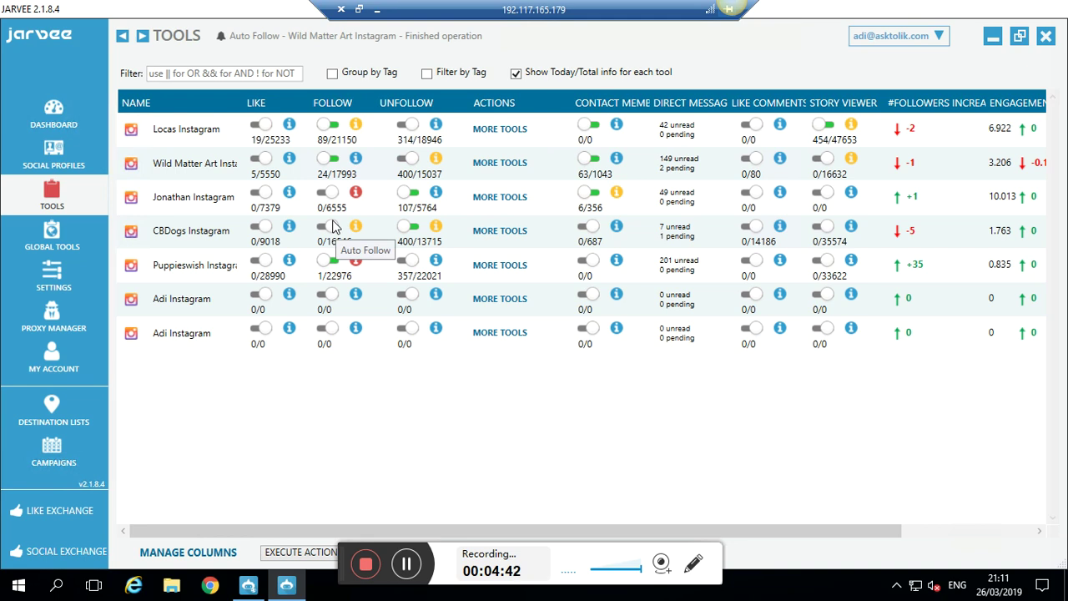
pyautogui.doubleClick(178, 333)
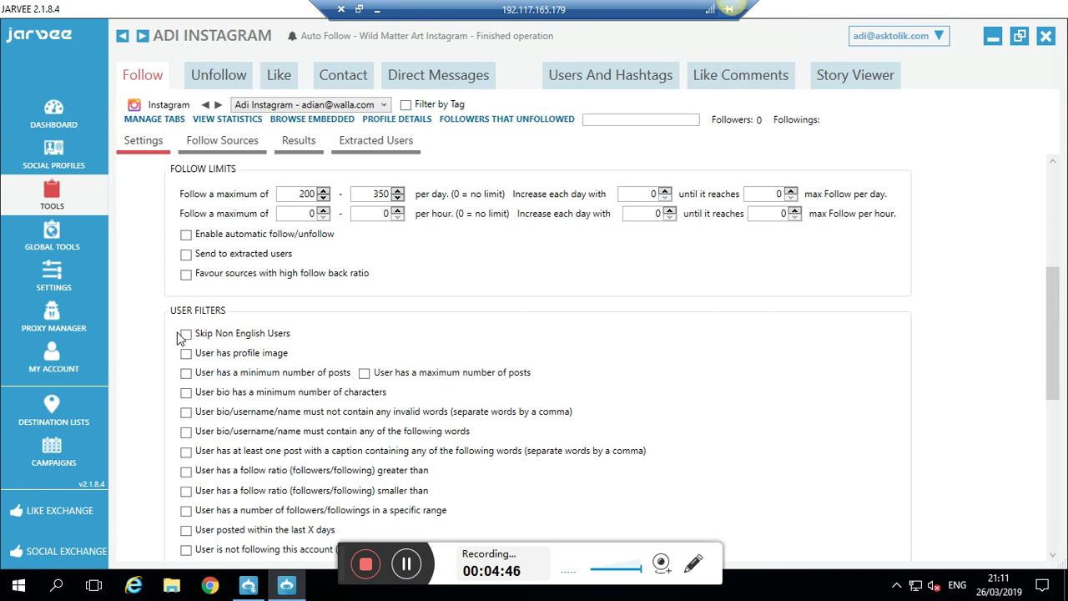
pyautogui.click(69, 187)
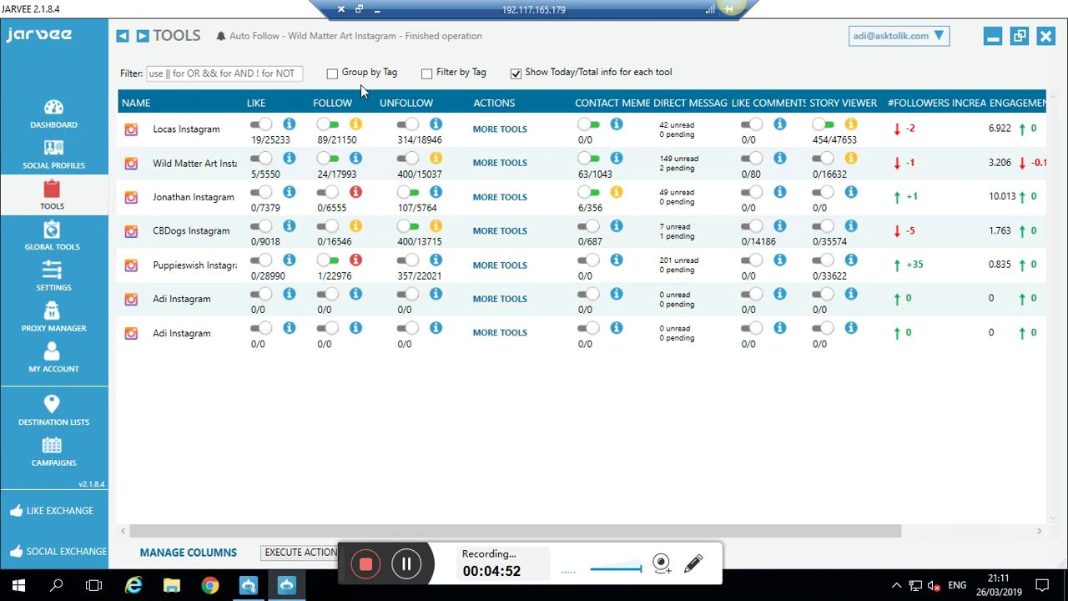
# - Review the available columns in Manage Columns and close it without changes
pyautogui.click(203, 554)
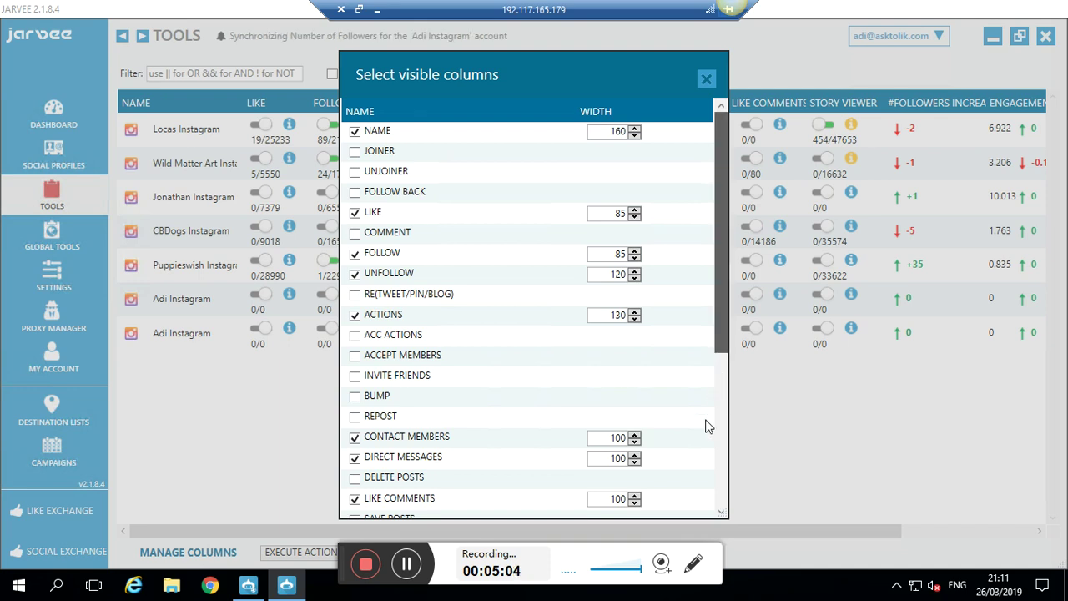
pyautogui.scroll(-4, 718, 422)
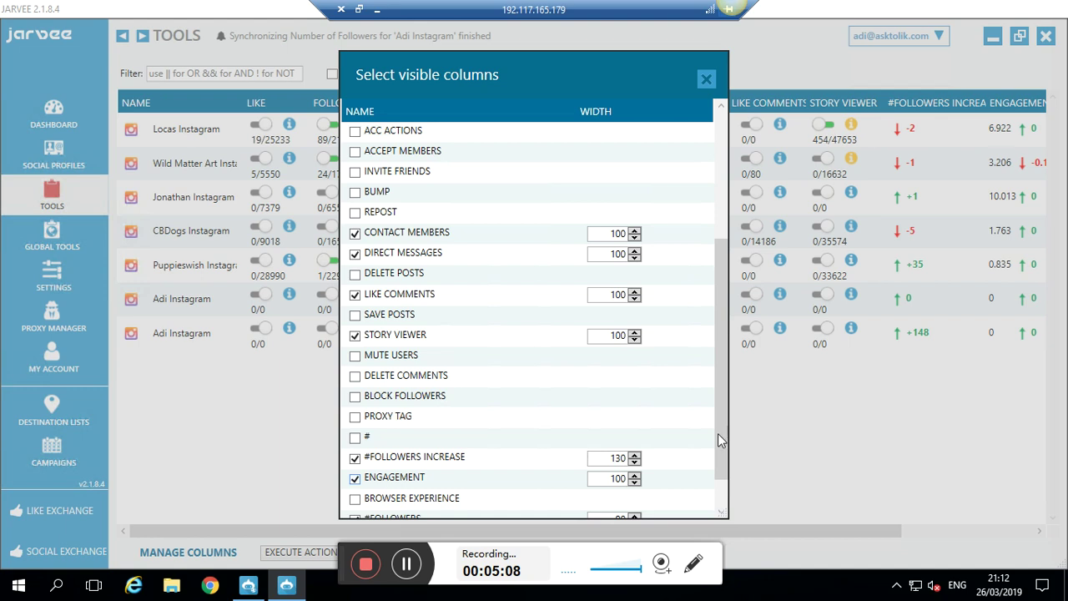
pyautogui.moveTo(722, 415); pyautogui.dragTo(740, 518)
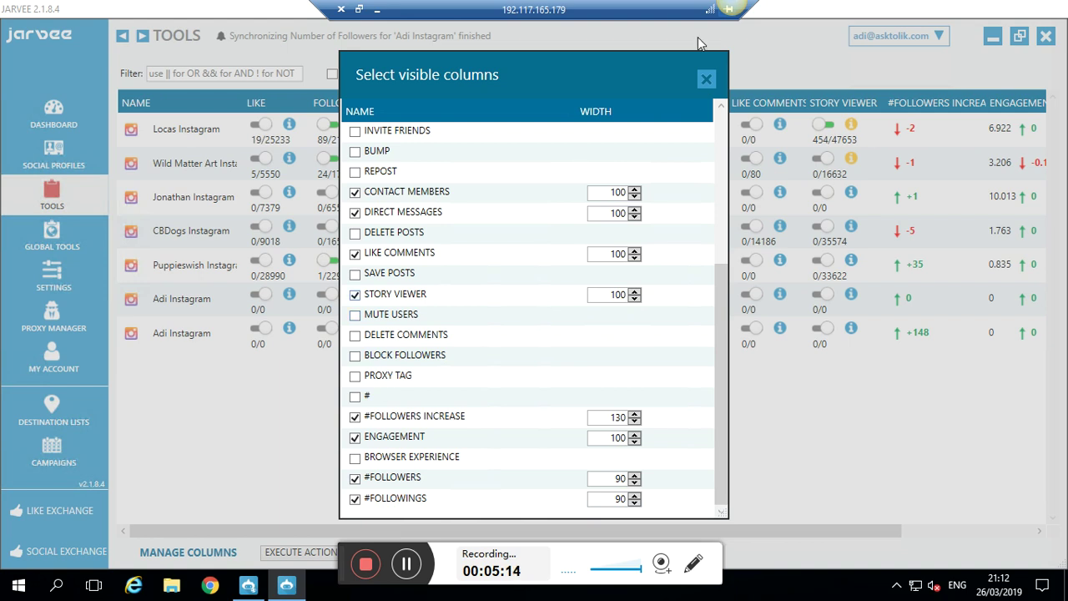
pyautogui.click(707, 77)
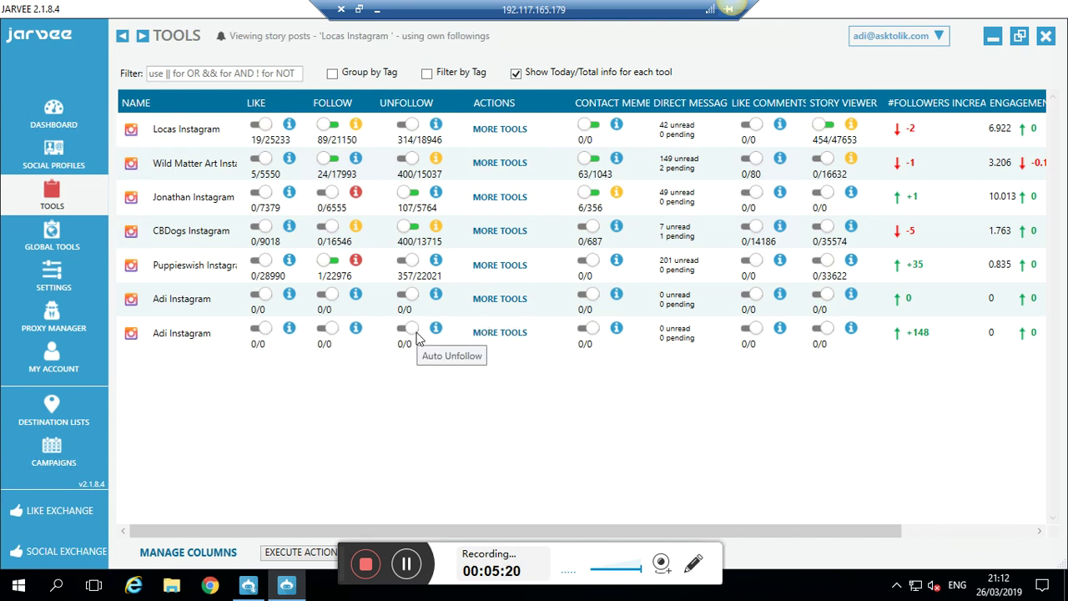
# - Open Adi Instagram's Follow settings and set the wait between operations to 3–4 minutes
pyautogui.doubleClick(189, 338)
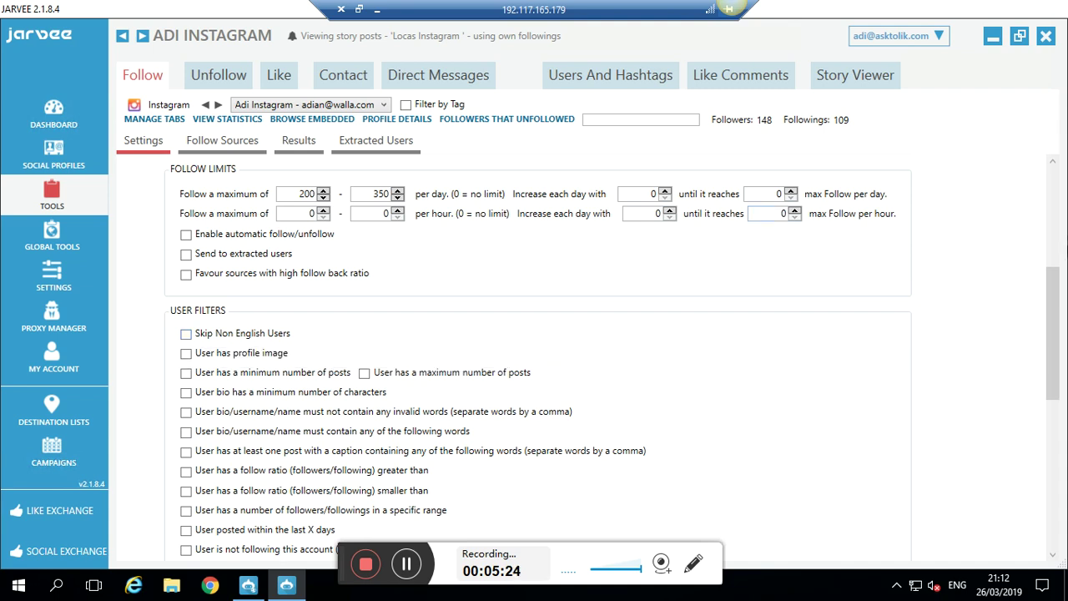
pyautogui.scroll(5, 1054, 238)
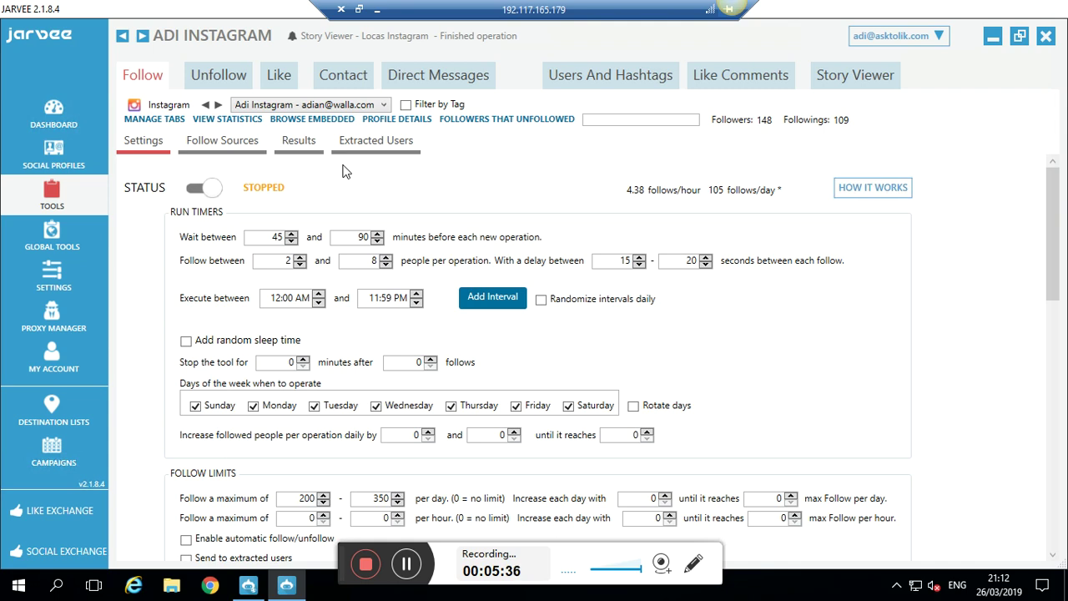
pyautogui.doubleClick(281, 241)
pyautogui.write('3')
pyautogui.doubleClick(358, 239)
pyautogui.write('4')
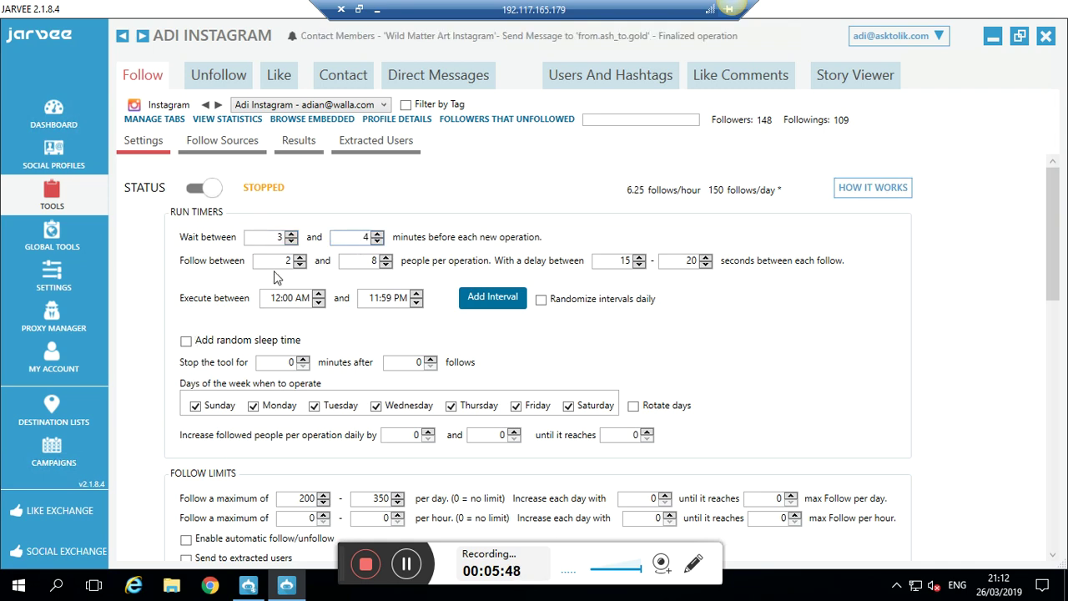
# - Set 2–5 follows per operation and a 38–48 second delay between follows
pyautogui.doubleClick(282, 263)
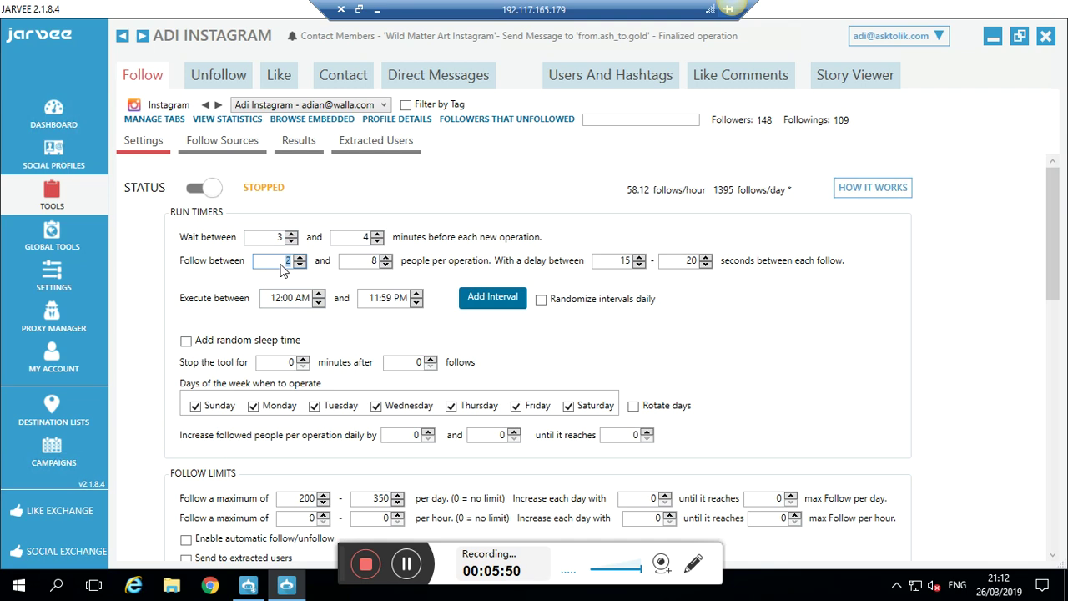
pyautogui.doubleClick(357, 265)
pyautogui.write('5')
pyautogui.doubleClick(625, 262)
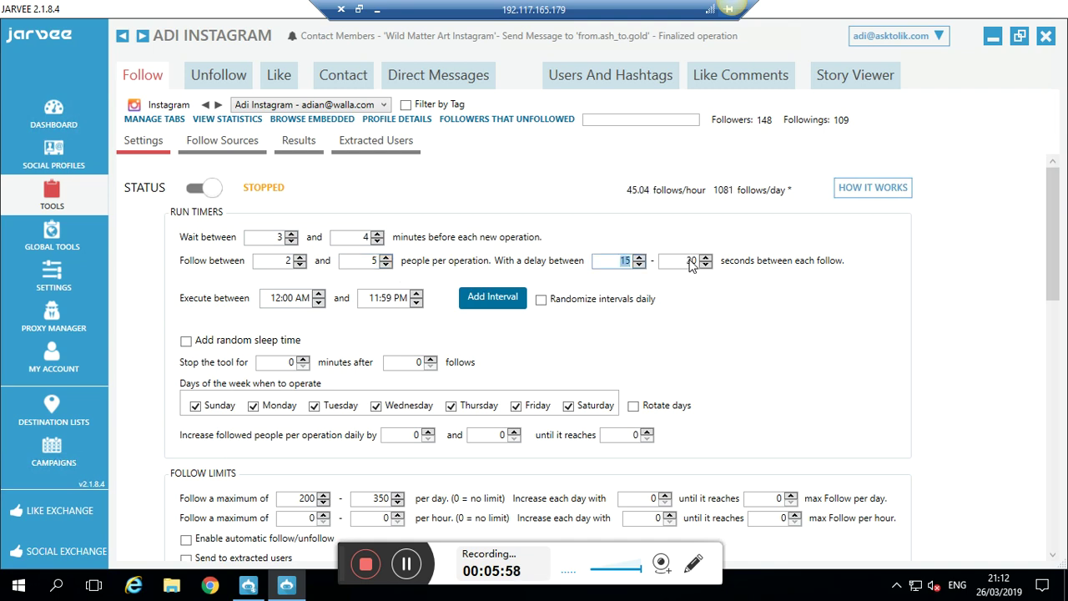
pyautogui.doubleClick(691, 260)
pyautogui.write('48')
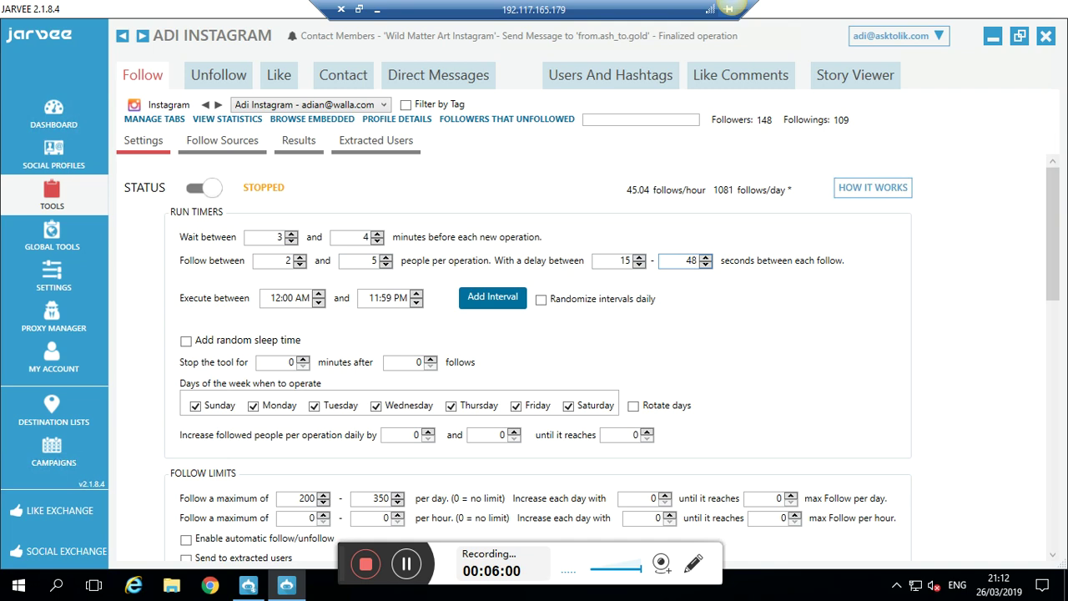
pyautogui.doubleClick(629, 261)
pyautogui.write('38')
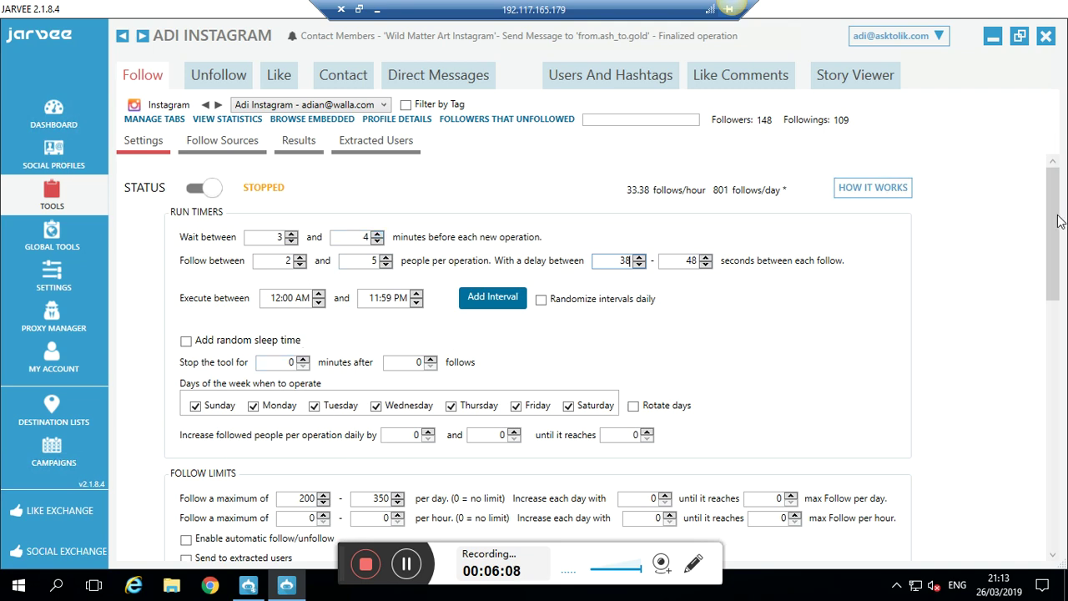
pyautogui.moveTo(1053, 258); pyautogui.dragTo(1052, 260)
# - Set the daily follow limit to 25–50, increasing by 25 per day up to 400
pyautogui.scroll(-2, 1052, 261)
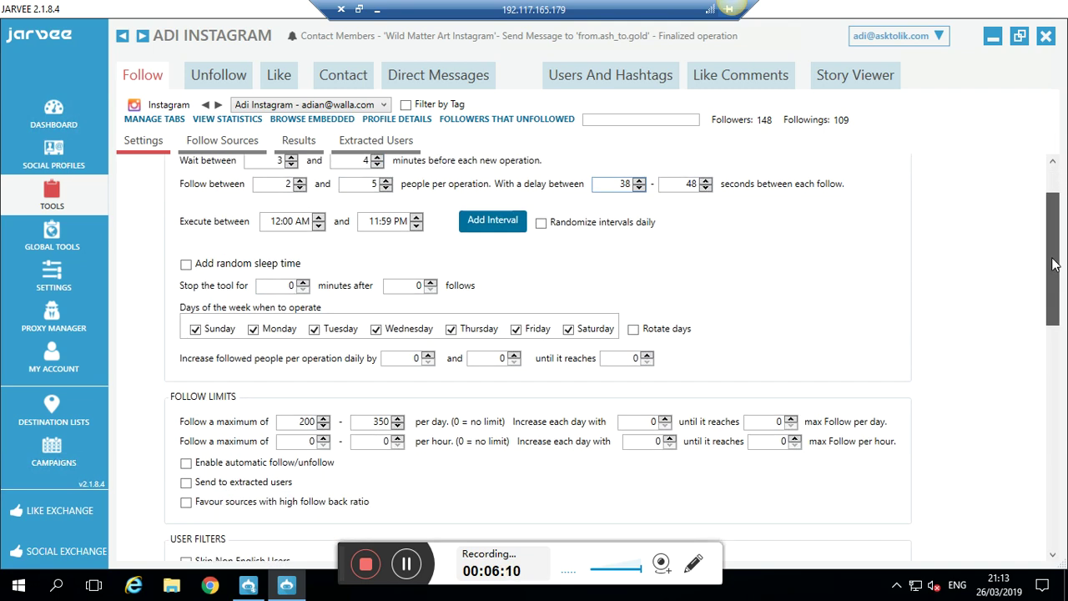
pyautogui.click(281, 372)
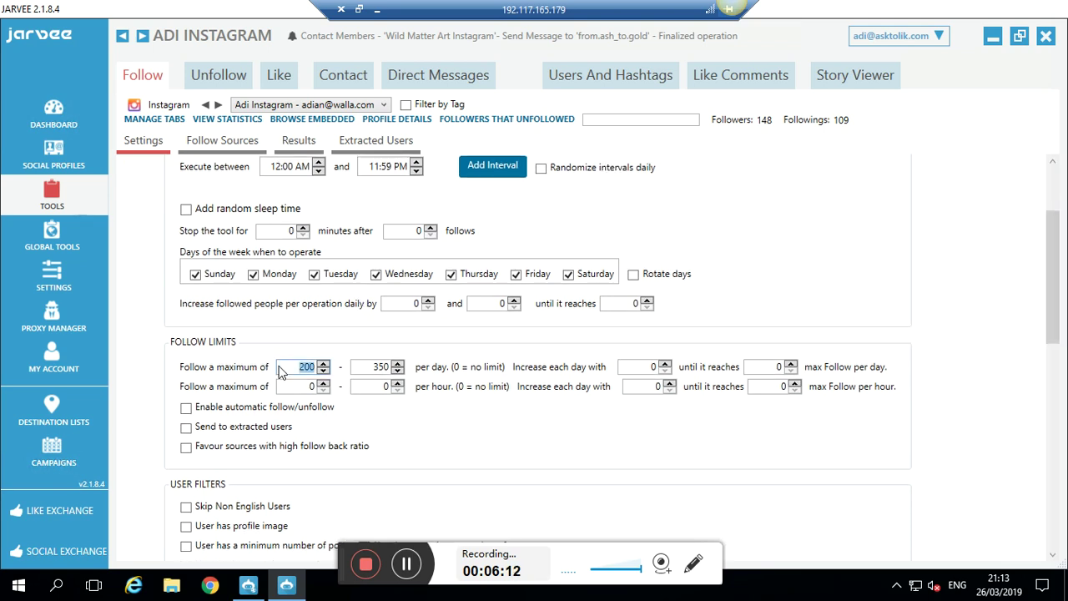
pyautogui.write('25')
pyautogui.click(377, 370)
pyautogui.write('50')
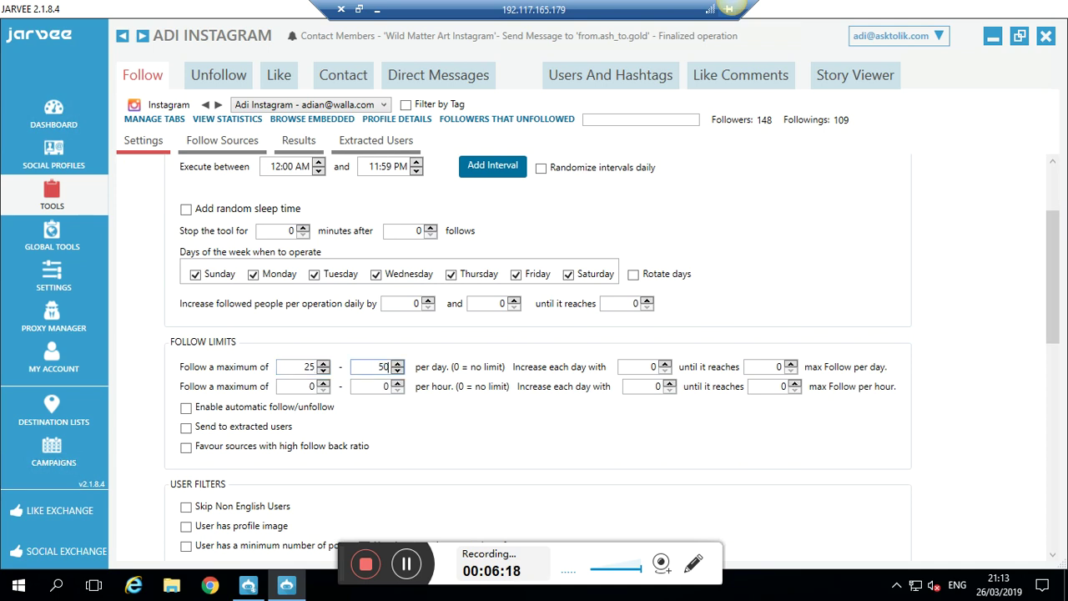
pyautogui.click(646, 368)
pyautogui.write('25')
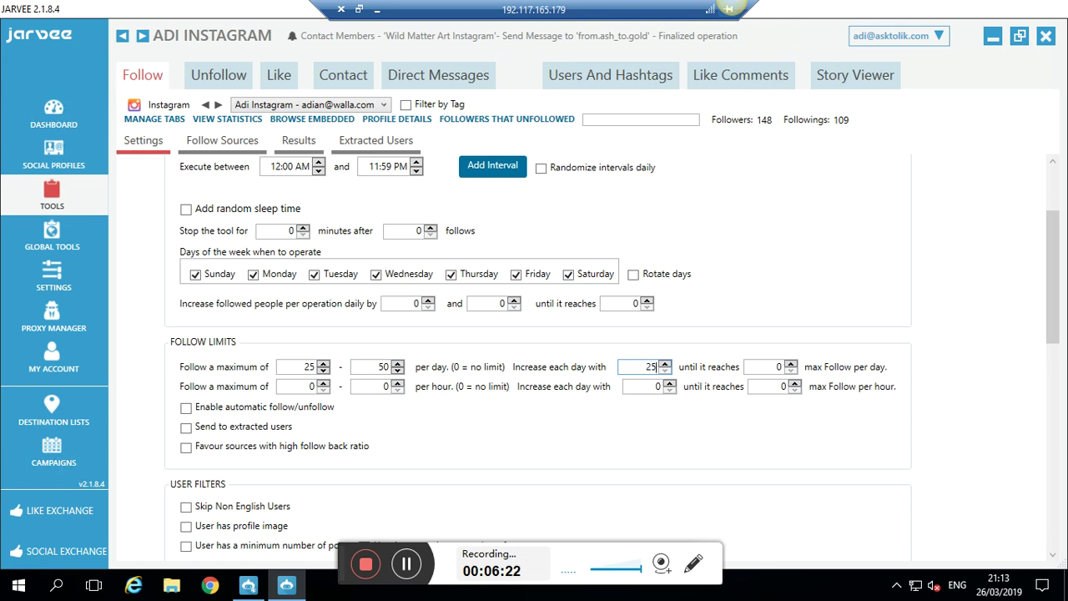
pyautogui.click(768, 372)
pyautogui.write('400')
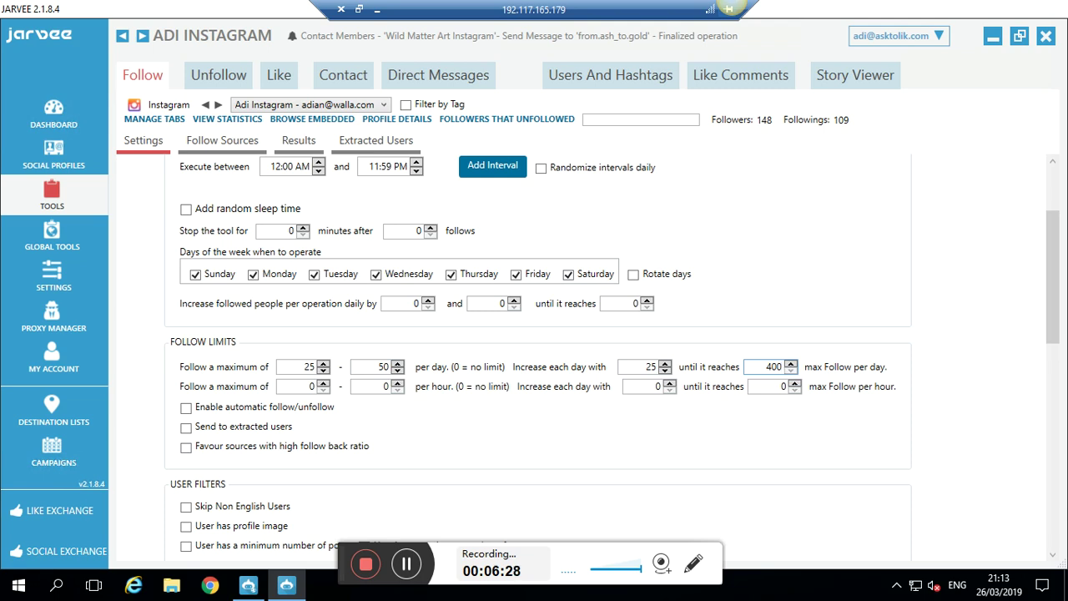
# - Cap follows at 20 per hour and double-check the 400 ceiling and hourly maximum
pyautogui.click(381, 391)
pyautogui.write('20')
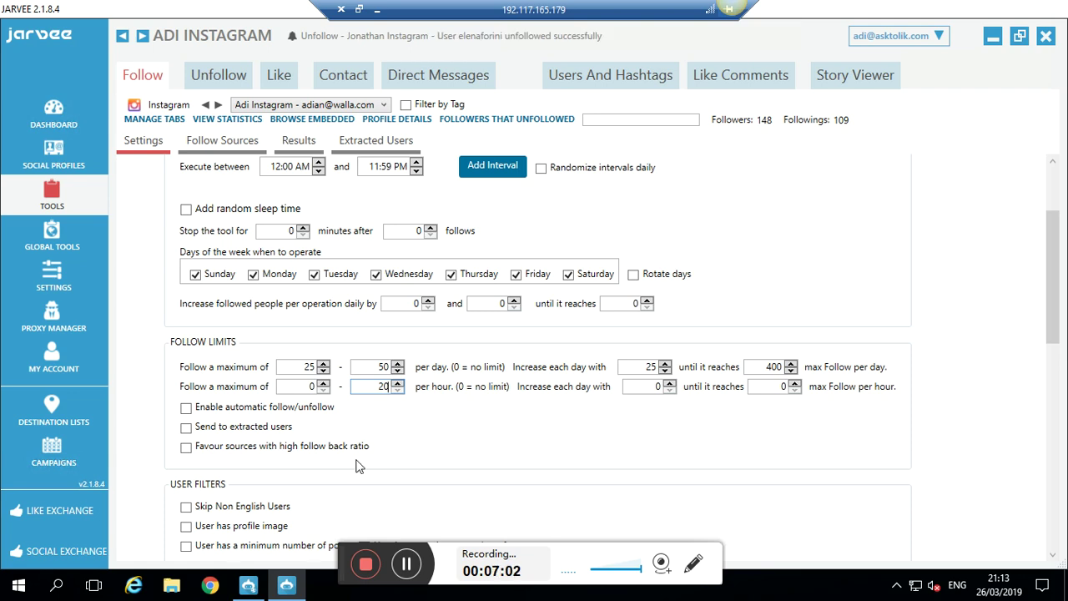
pyautogui.click(757, 370)
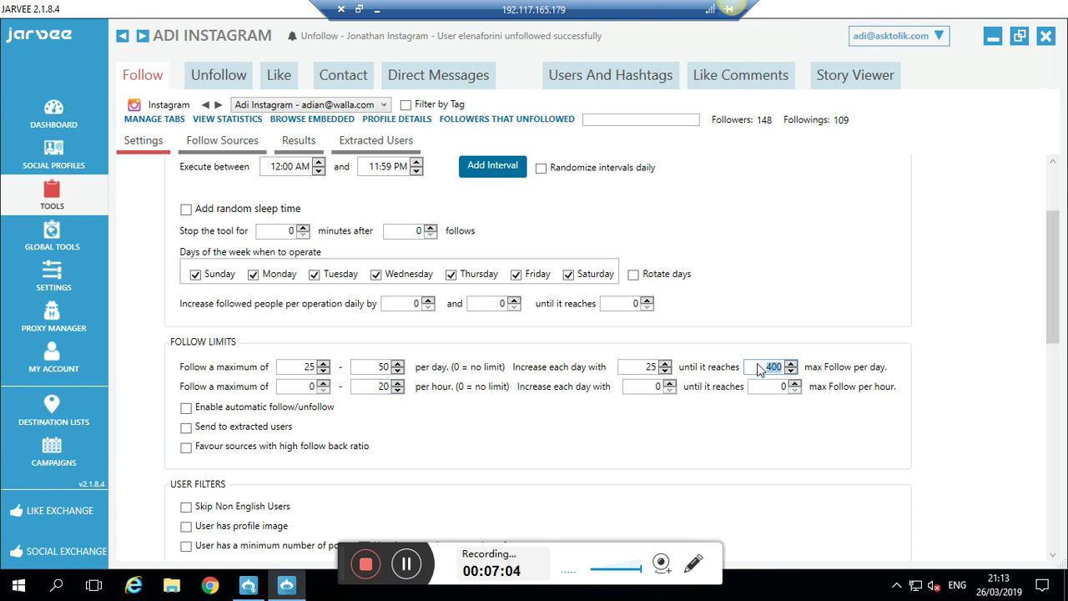
pyautogui.click(373, 390)
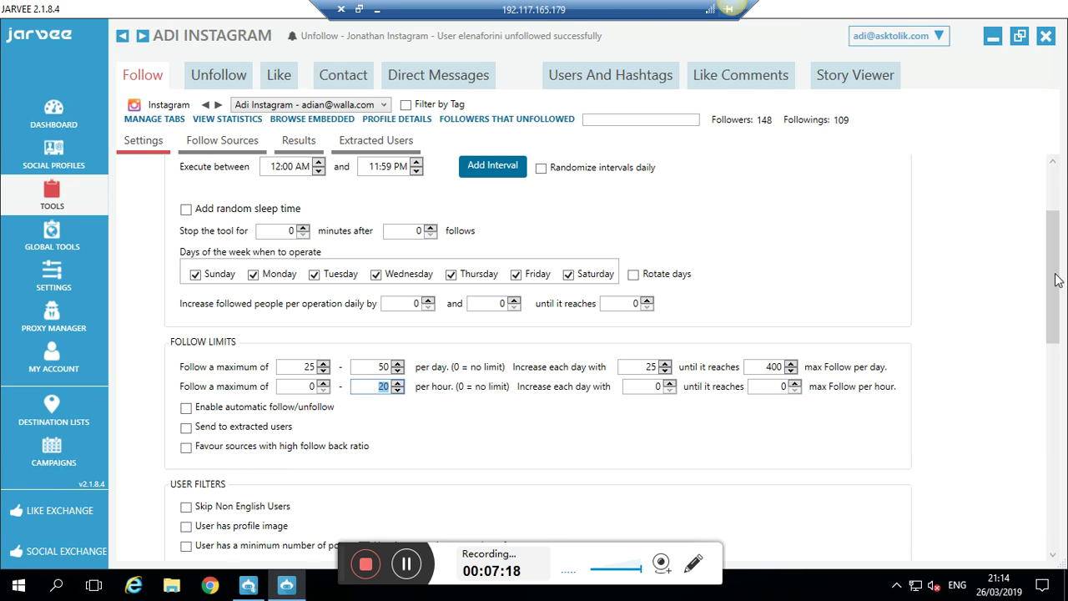
pyautogui.scroll(-5, 1060, 355)
pyautogui.scroll(-1, 1060, 360)
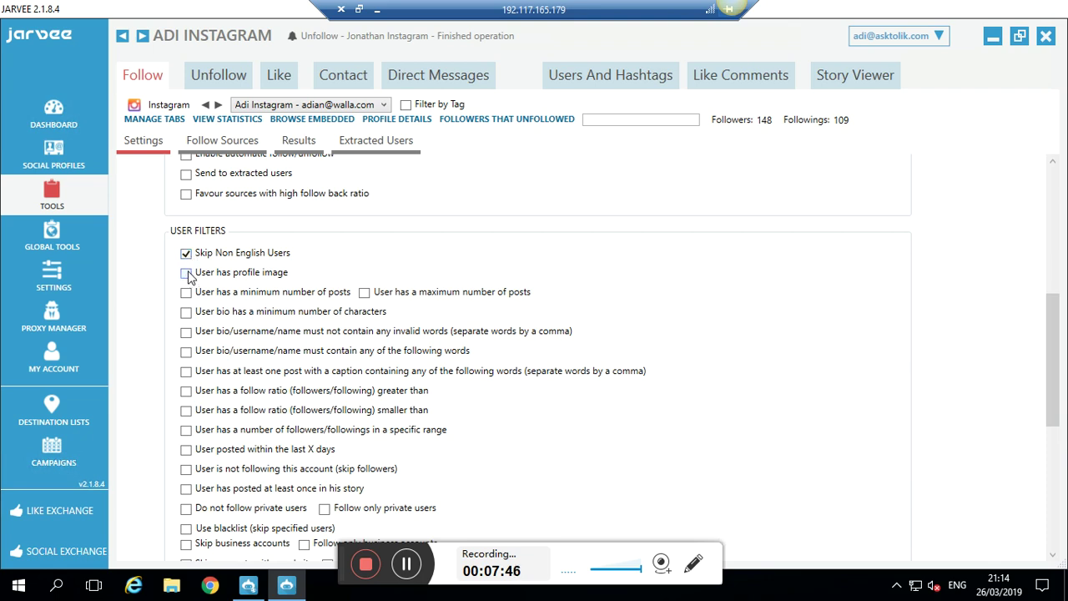
# - Require a profile image, at least 20 posts, and a post within the last 90 days
pyautogui.click(186, 274)
pyautogui.click(186, 292)
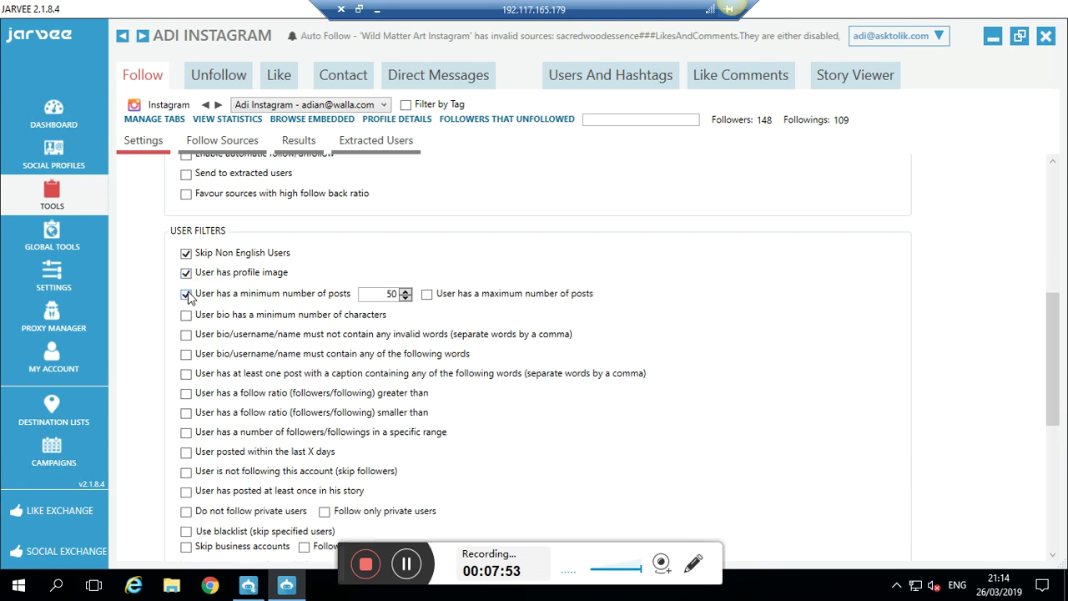
pyautogui.doubleClick(392, 299)
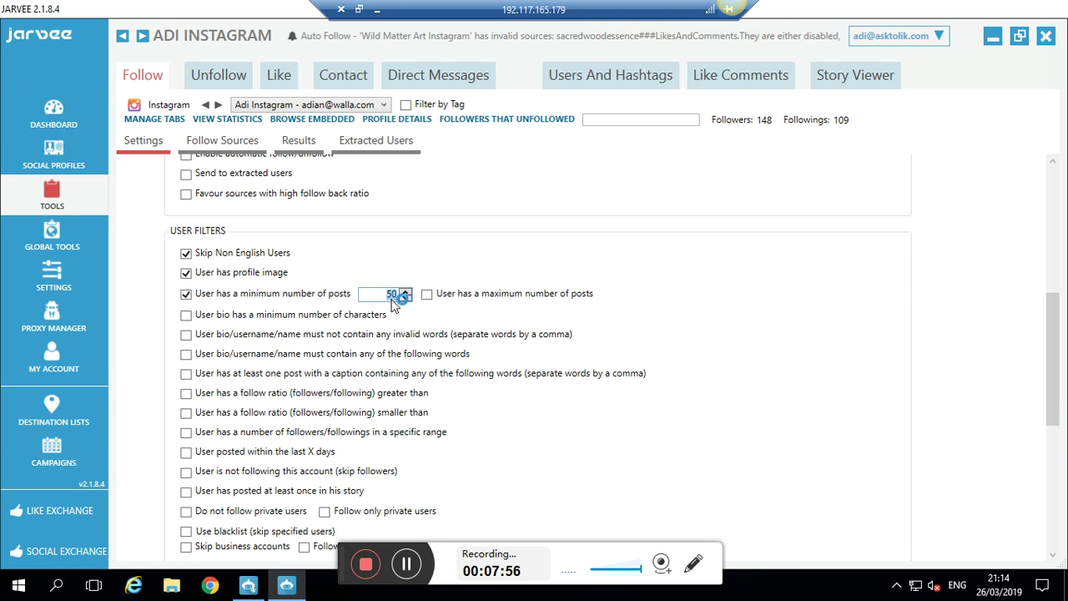
pyautogui.write('20')
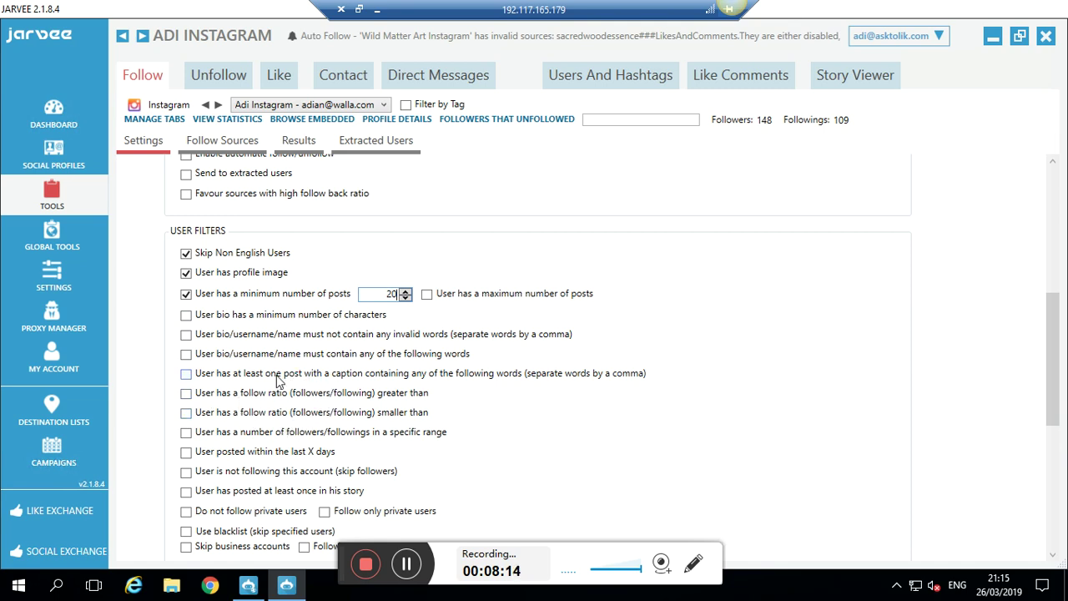
pyautogui.click(189, 454)
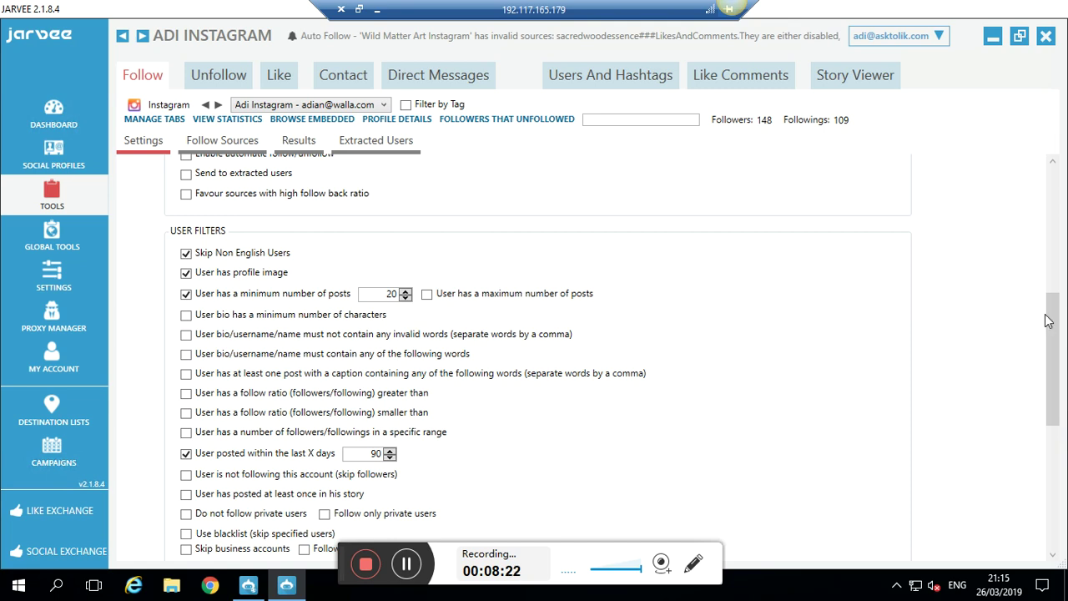
pyautogui.moveTo(1048, 321); pyautogui.dragTo(769, 341)
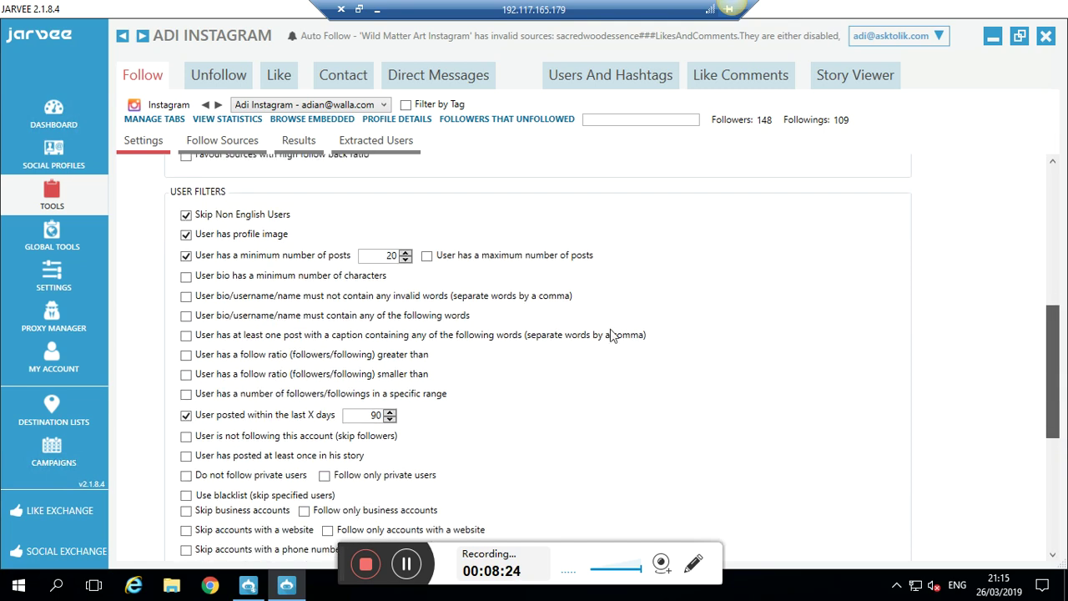
pyautogui.scroll(-4, 242, 469)
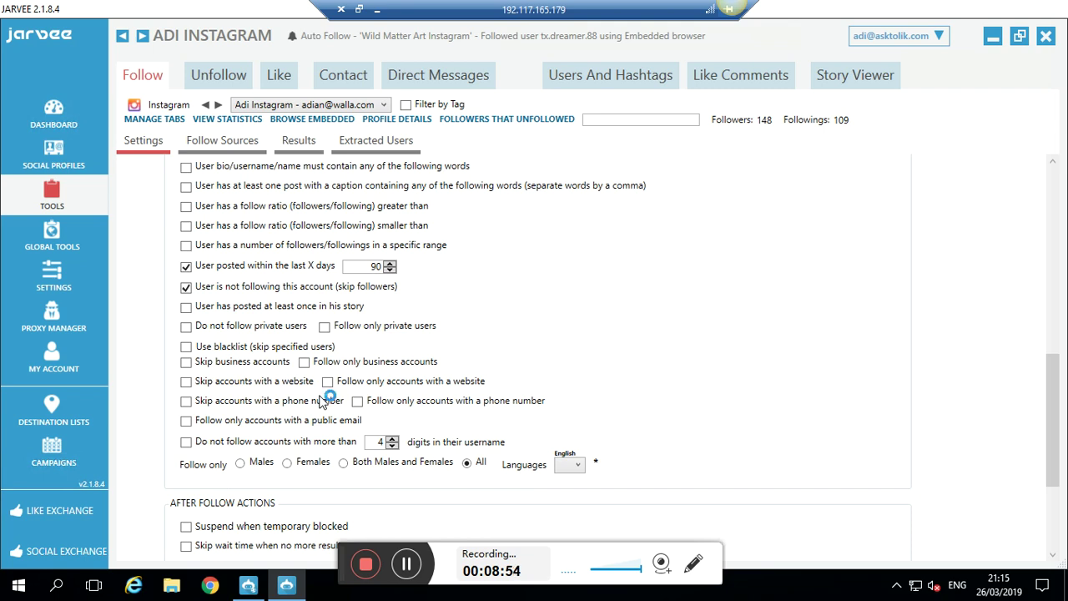
# - Skip business accounts and accounts listing a website or a phone number
pyautogui.click(187, 362)
pyautogui.click(186, 381)
pyautogui.click(186, 402)
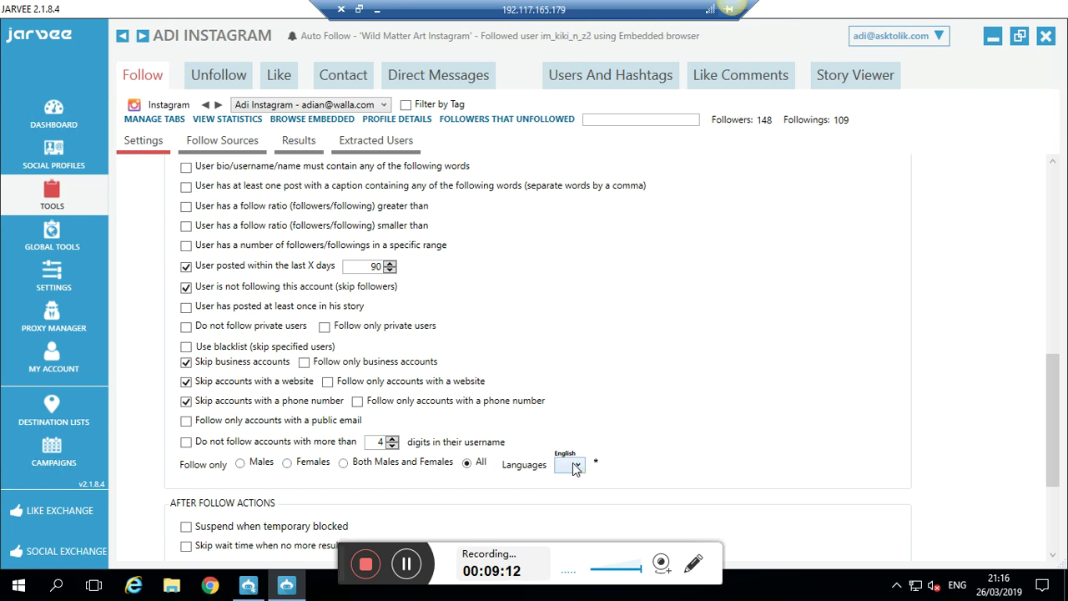
# - Check the Languages list and keep English as the filter language
pyautogui.click(574, 466)
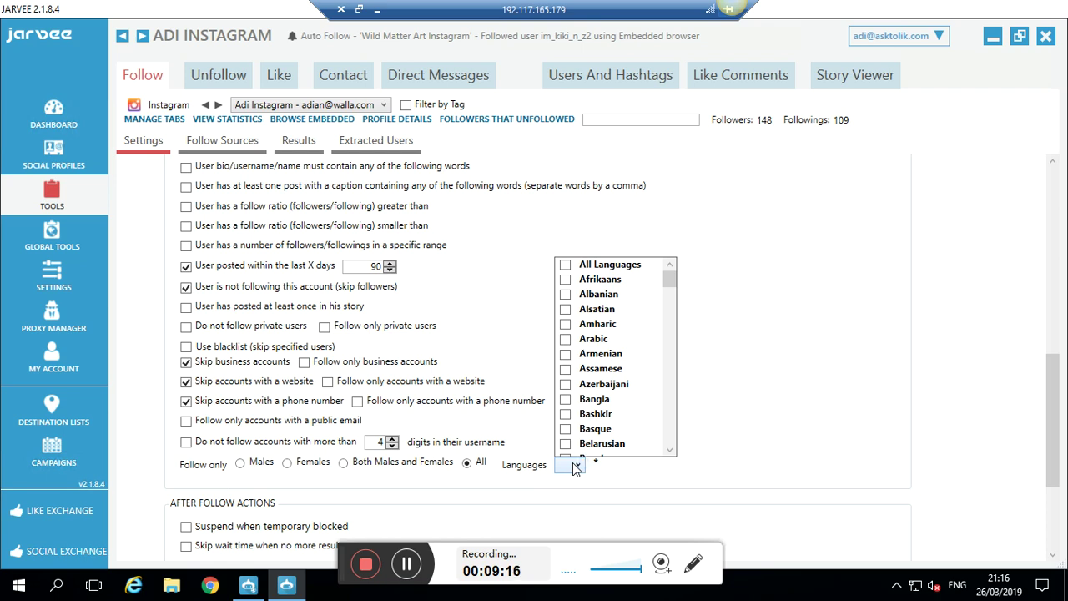
pyautogui.scroll(-1, 634, 288)
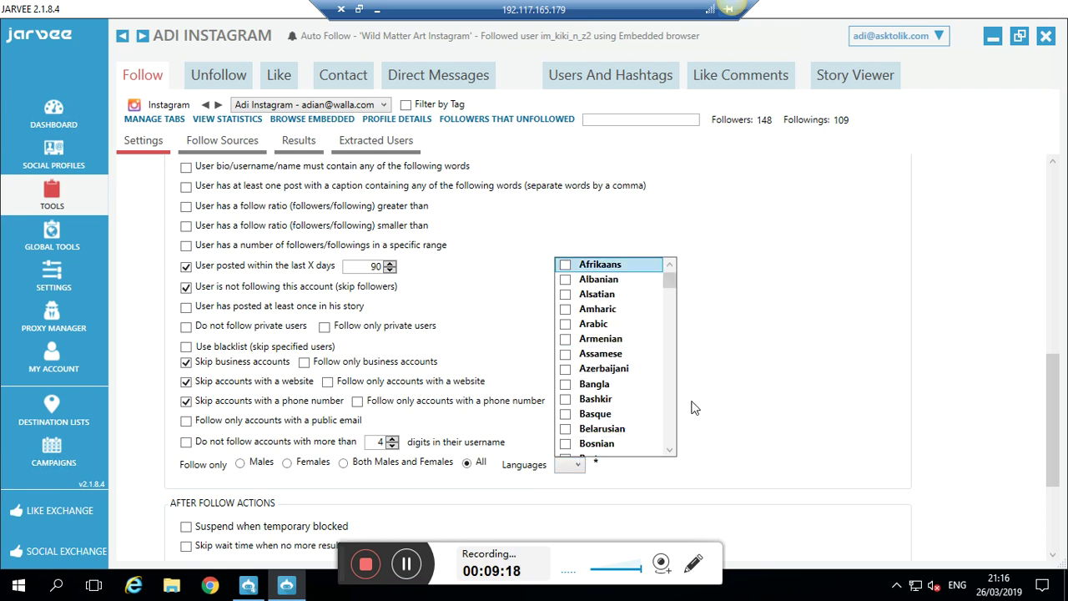
pyautogui.click(738, 304)
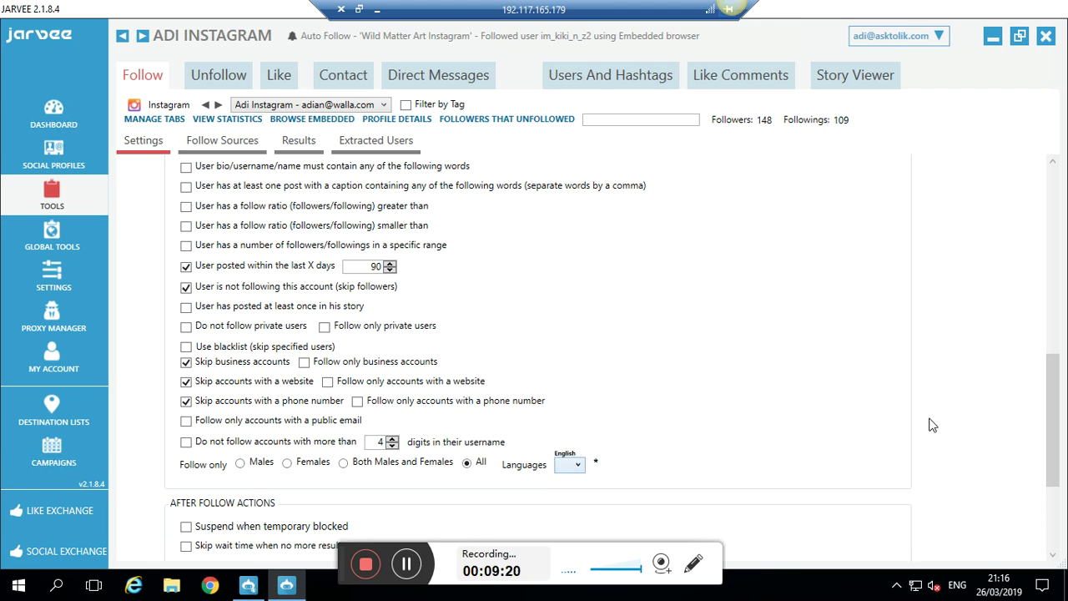
pyautogui.click(1061, 531)
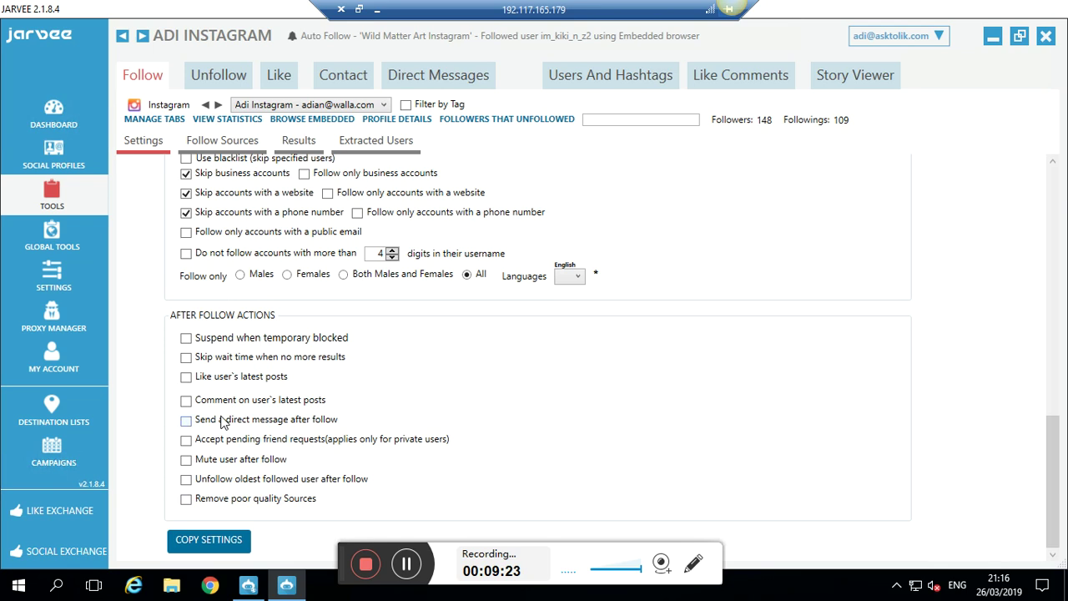
# - Like each followed user's latest posts, waiting 15 to 30 seconds between likes
pyautogui.click(186, 377)
pyautogui.doubleClick(274, 401)
pyautogui.write('15')
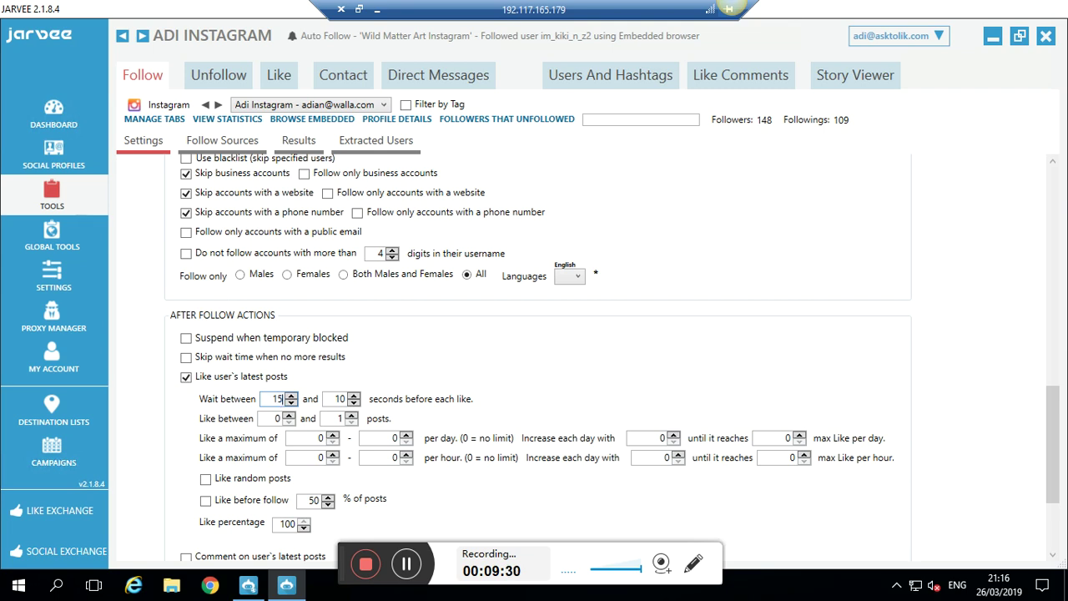
pyautogui.doubleClick(340, 400)
pyautogui.write('30')
pyautogui.click(275, 399)
pyautogui.write('1')
pyautogui.press('BackSpace')
pyautogui.press('Delete')
pyautogui.write('15')
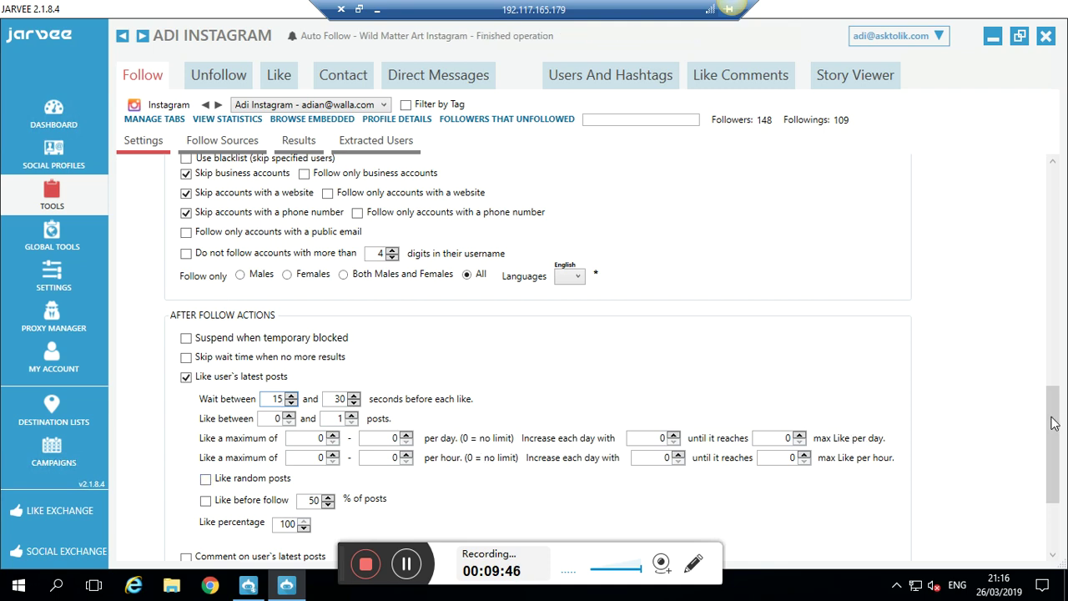
# - Enable the after-follow direct message, then switch it back off
pyautogui.moveTo(1058, 449); pyautogui.dragTo(1057, 525)
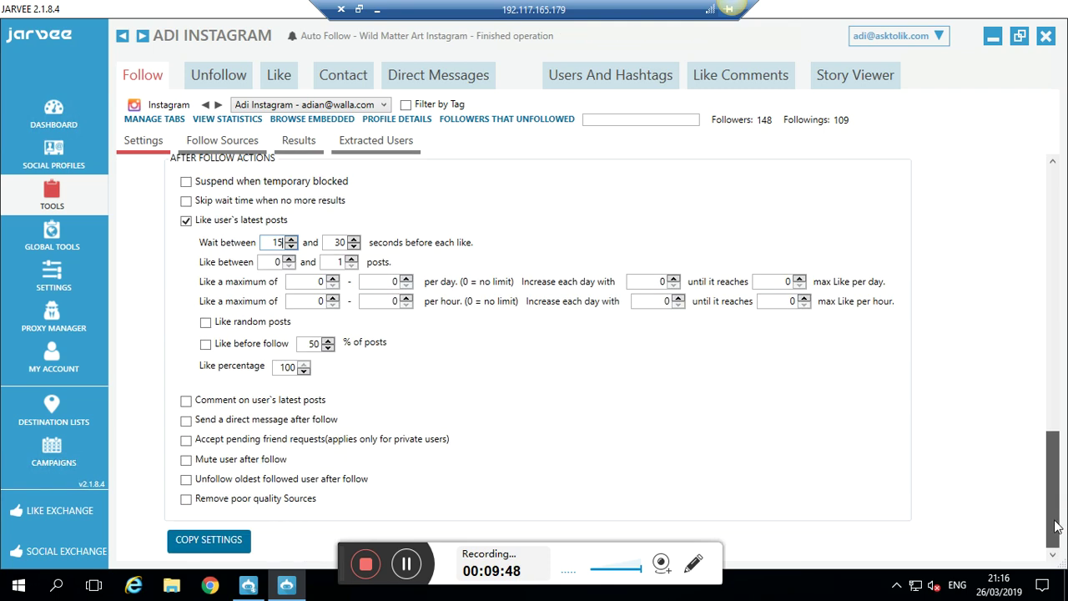
pyautogui.click(222, 427)
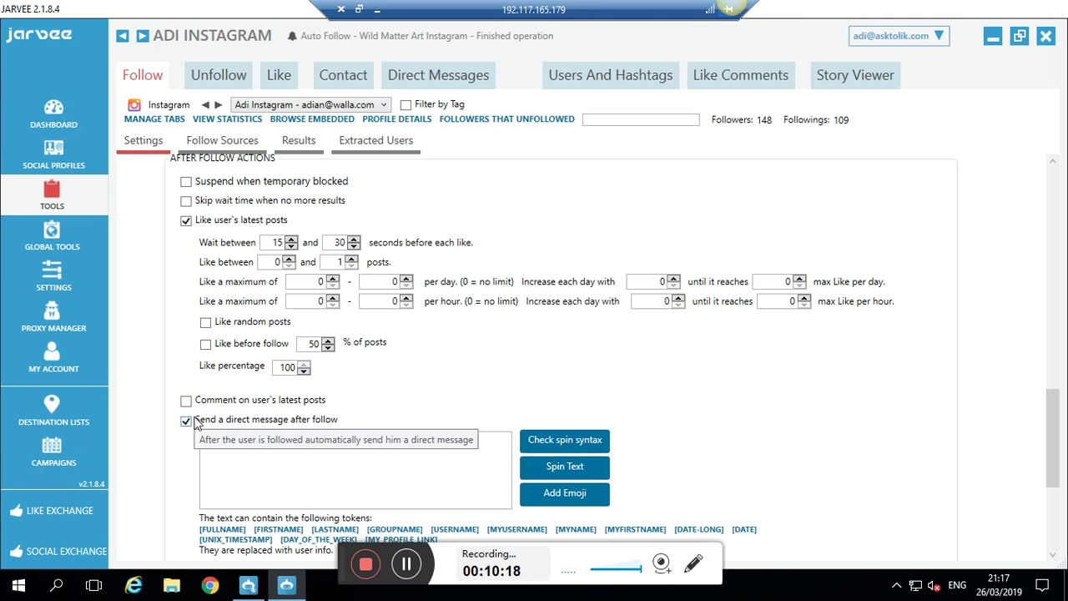
pyautogui.click(196, 422)
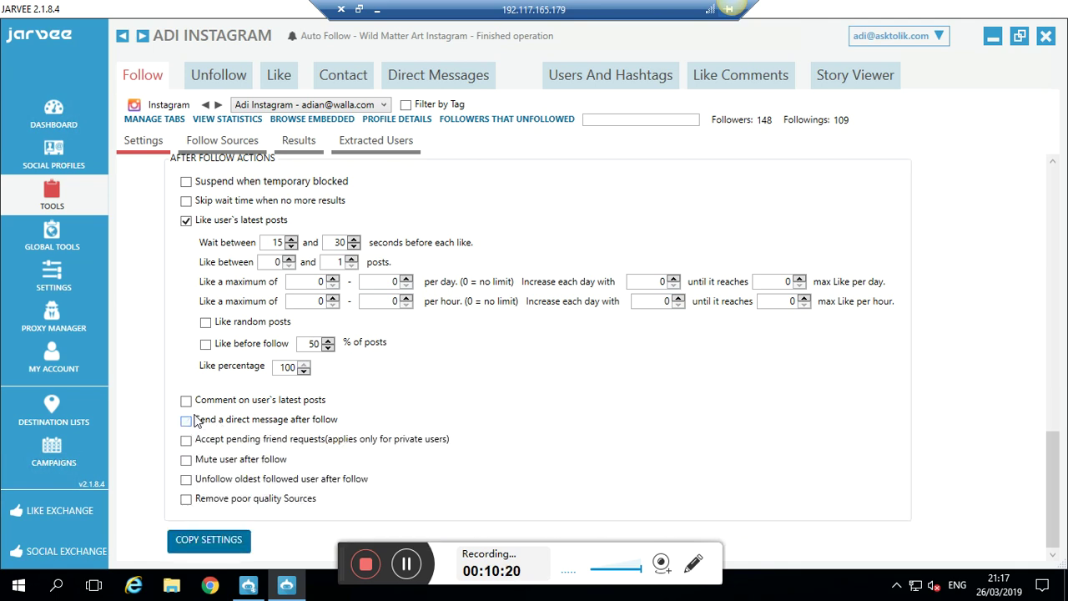
# - Remove sources with follow-back ratio under 0.1 after 1000 follows
pyautogui.click(186, 499)
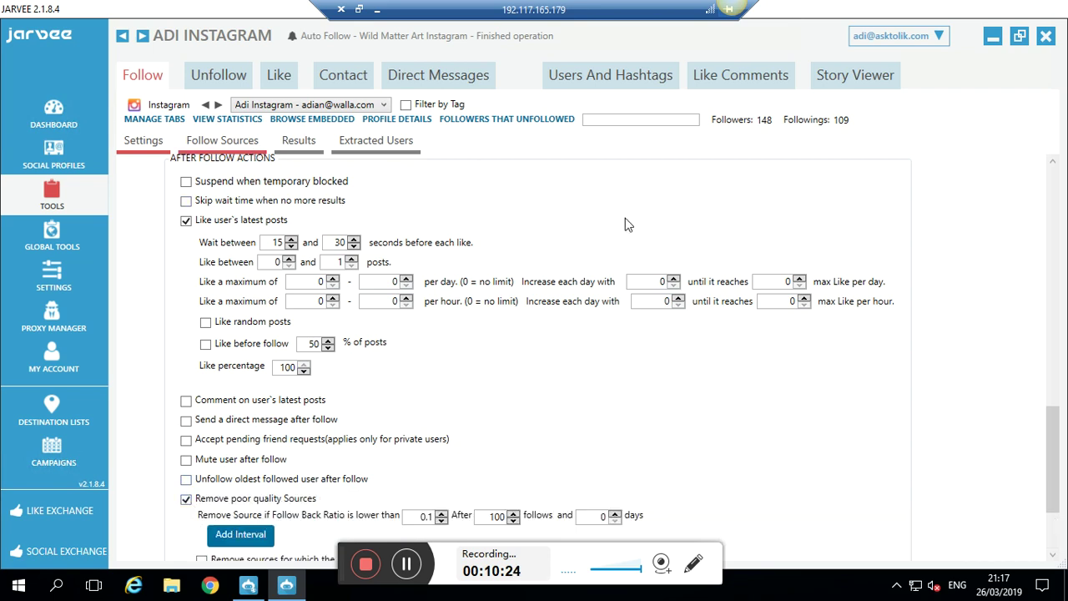
pyautogui.moveTo(1061, 500); pyautogui.dragTo(1064, 553)
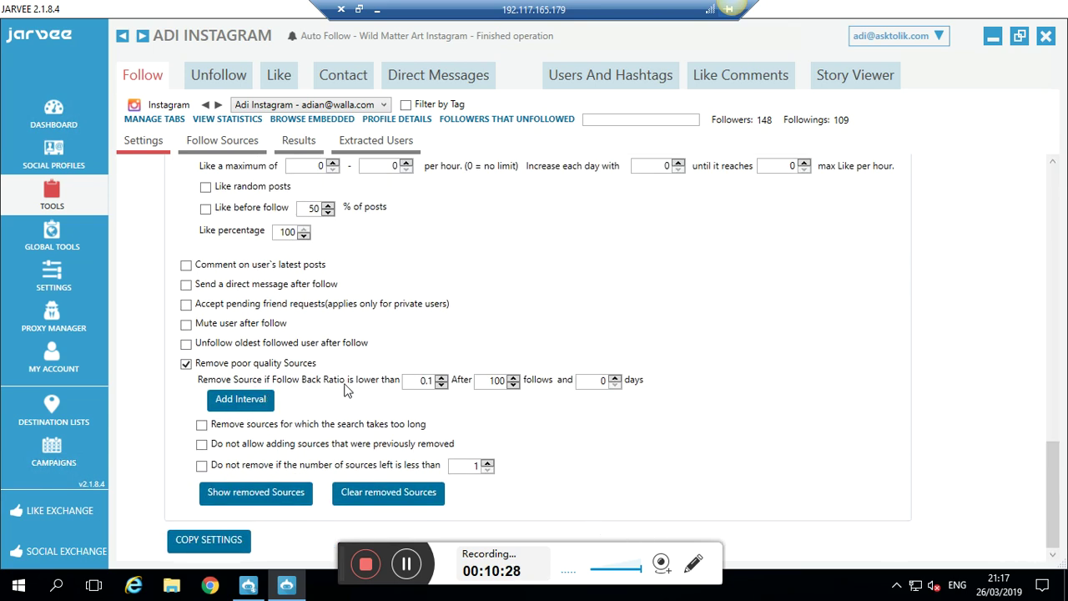
pyautogui.click(428, 383)
pyautogui.doubleClick(491, 384)
pyautogui.write('1000')
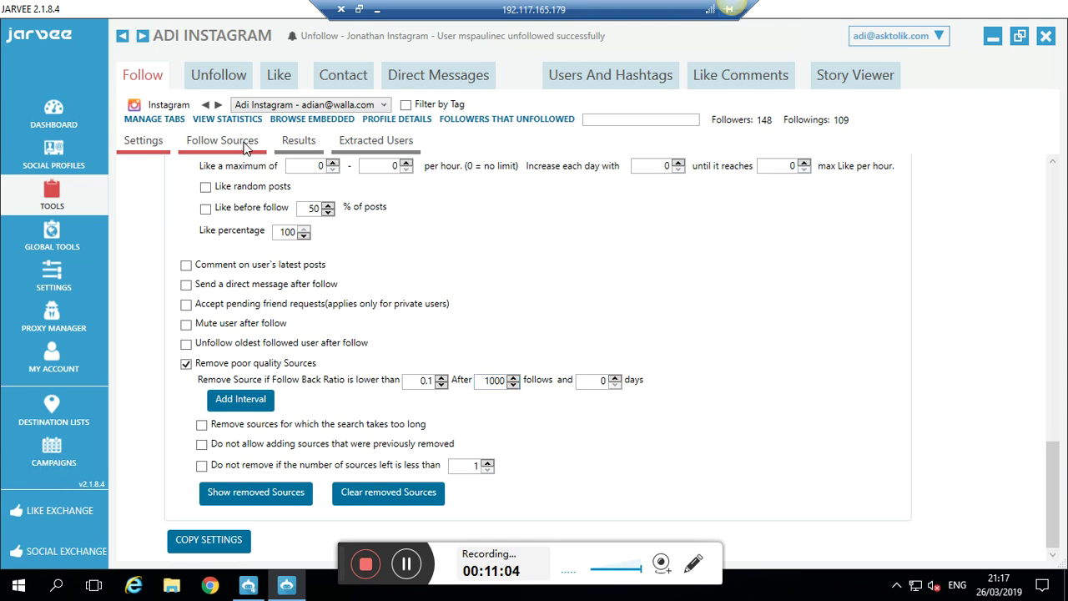
# - In Follow Sources, leave following from hashtag search switched off
pyautogui.click(246, 147)
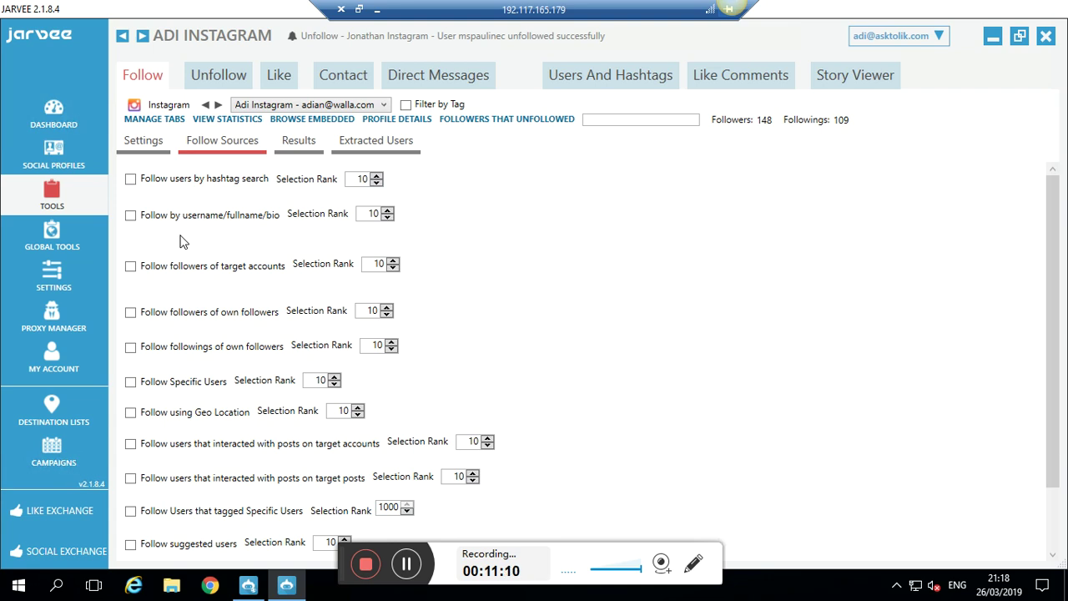
pyautogui.click(131, 179)
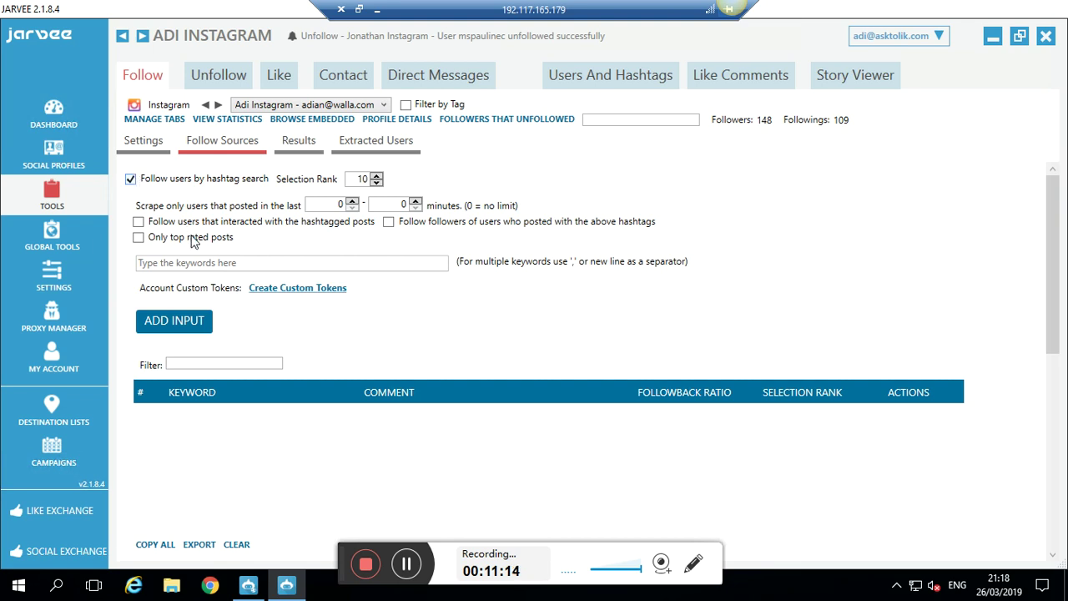
pyautogui.click(131, 178)
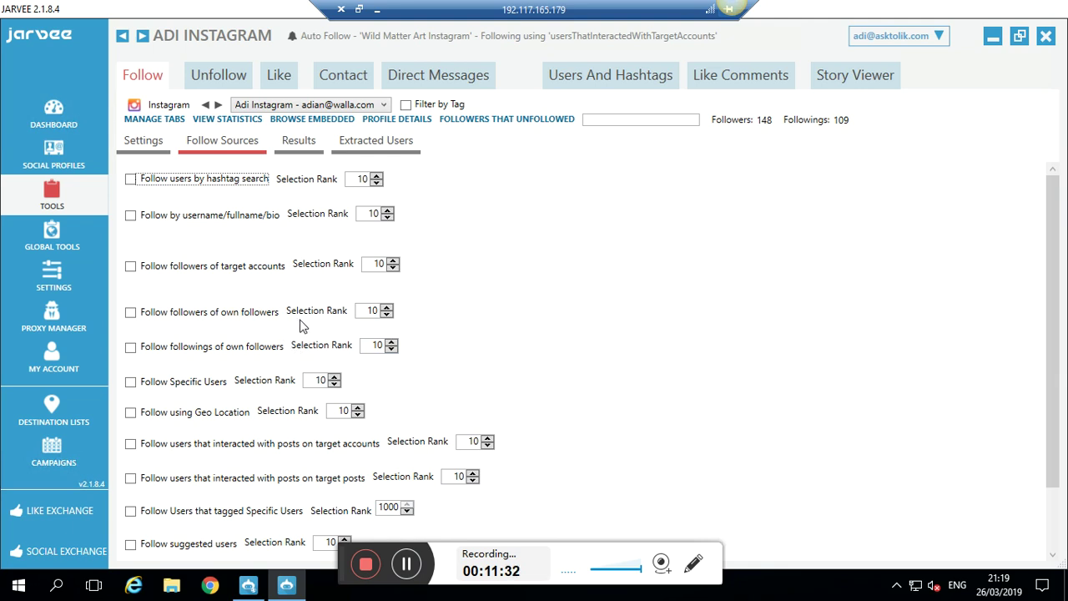
# - Follow the 1000 most recent followers of target accounts and users interacting with their posts
pyautogui.click(225, 267)
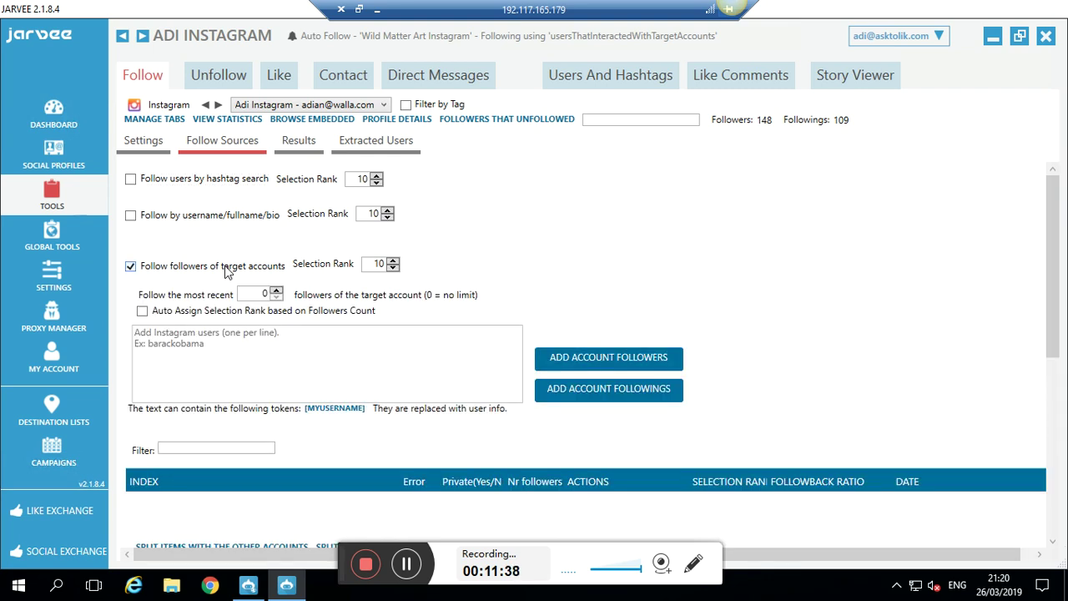
pyautogui.click(264, 296)
pyautogui.write('1000')
pyautogui.click(230, 357)
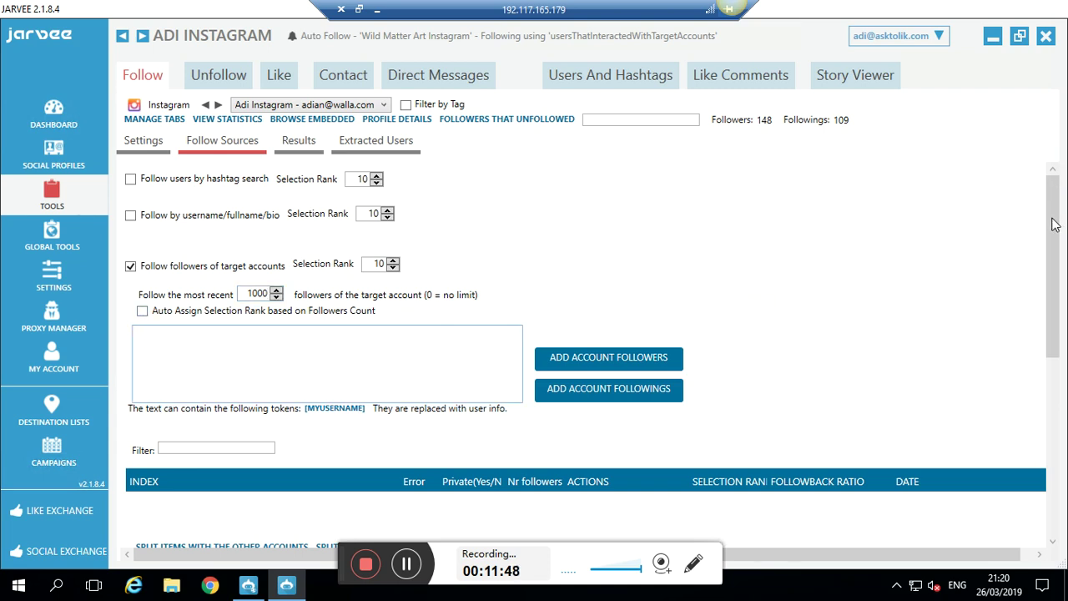
pyautogui.scroll(-8, 1054, 340)
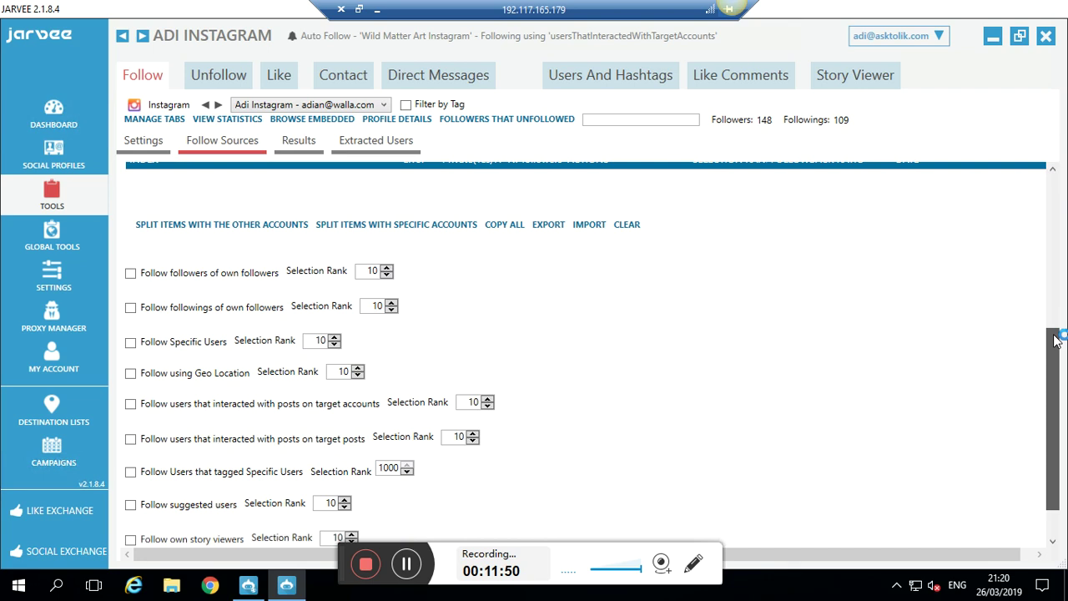
pyautogui.click(194, 407)
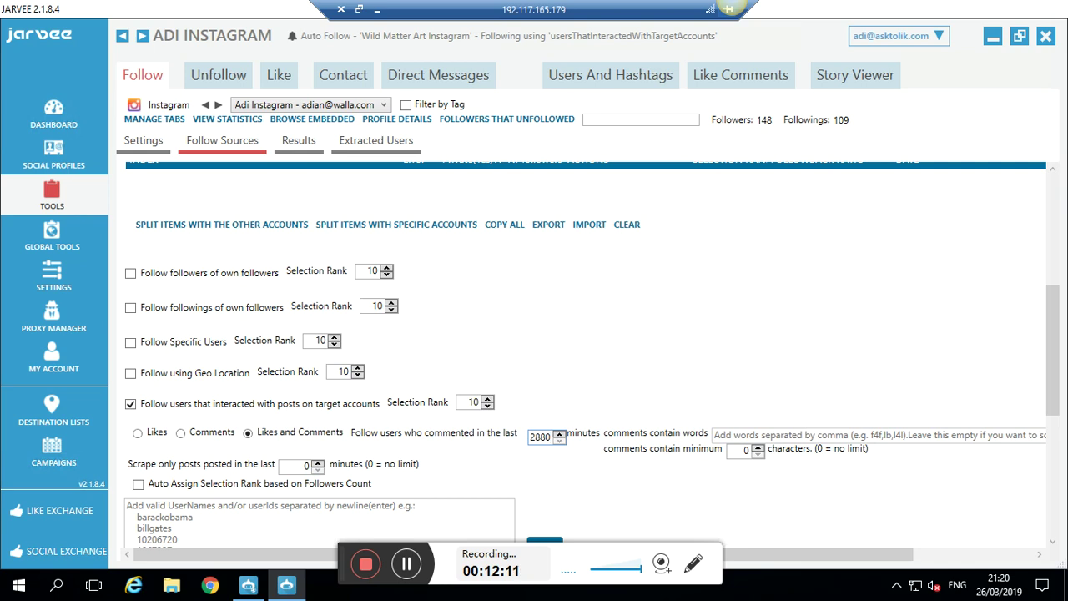
# - Limit scraping to posts from the last 2880 minutes, then minimize the remote Jarvee window
pyautogui.click(306, 472)
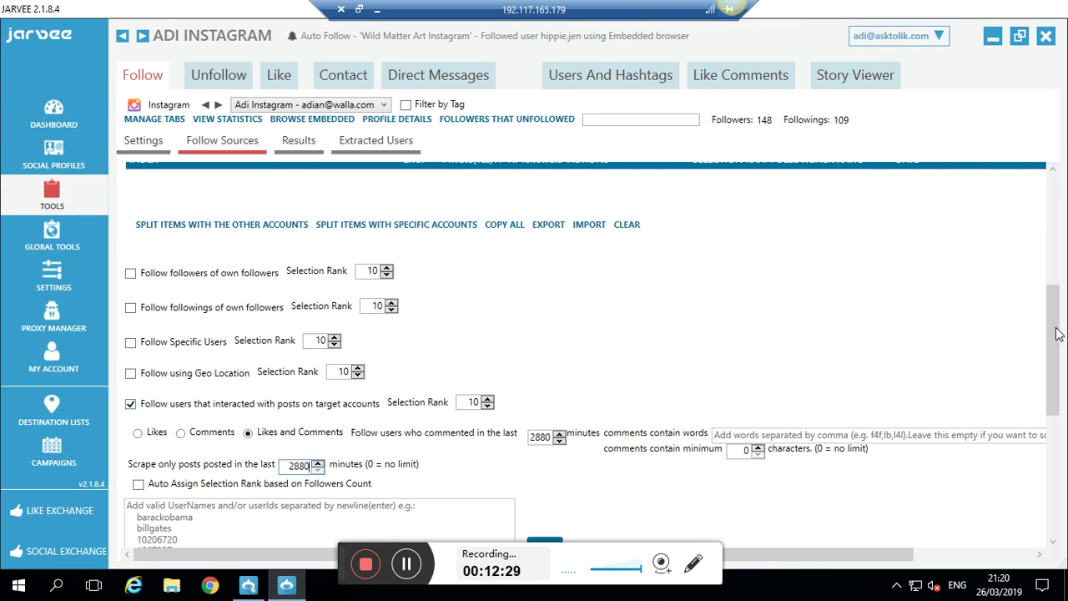
pyautogui.scroll(1, 1054, 264)
pyautogui.scroll(5, 1054, 265)
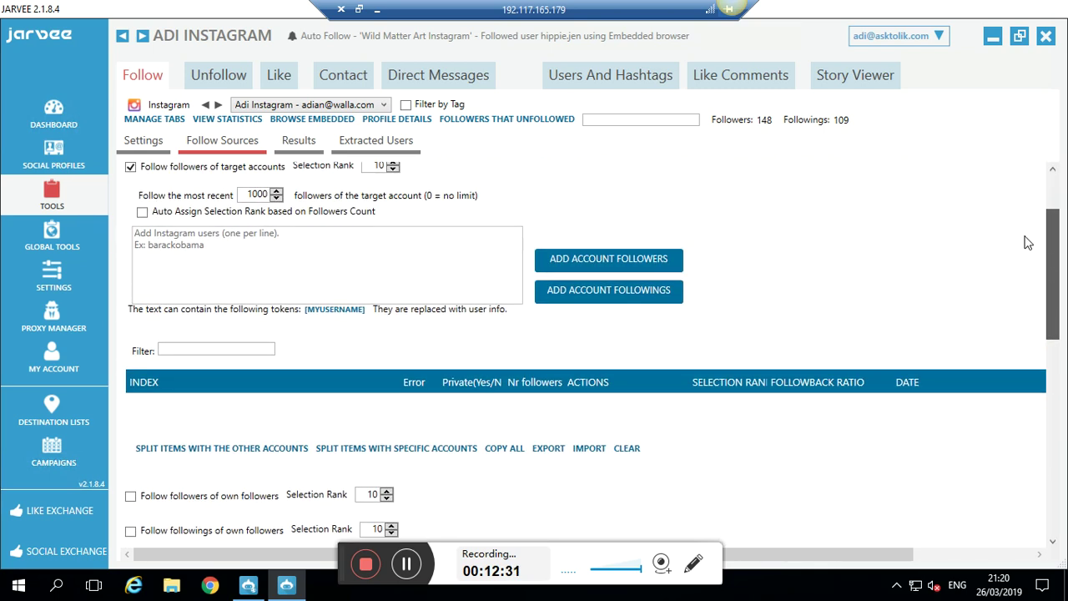
pyautogui.click(377, 10)
# - Search Instagram for 'puopies' and open the puppieslover.club profile to browse its posts
pyautogui.click(533, 12)
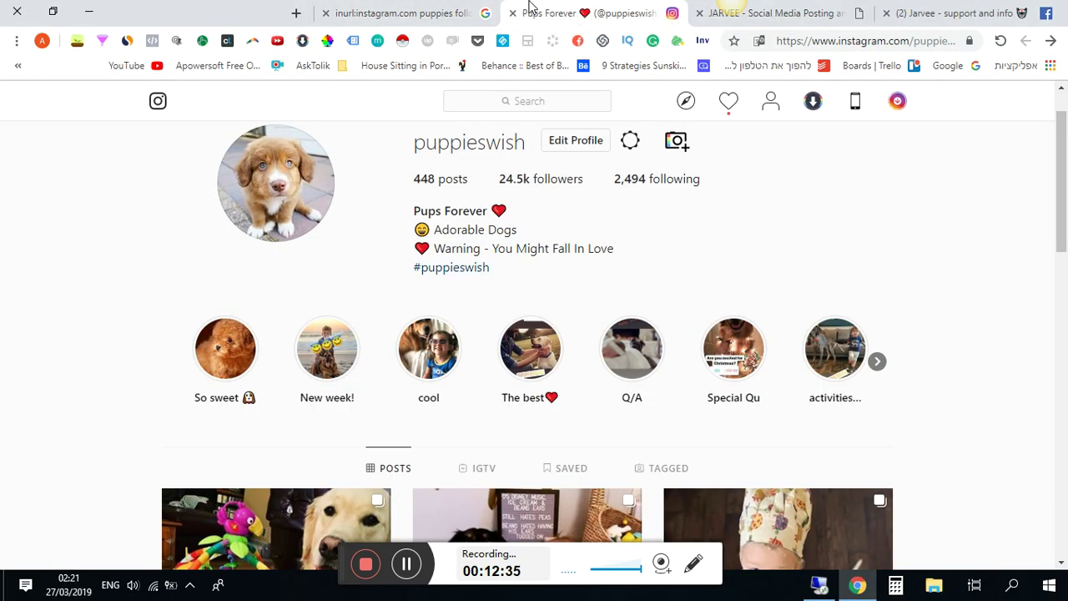
pyautogui.click(521, 100)
pyautogui.write('p')
pyautogui.write('uo')
pyautogui.write('pies')
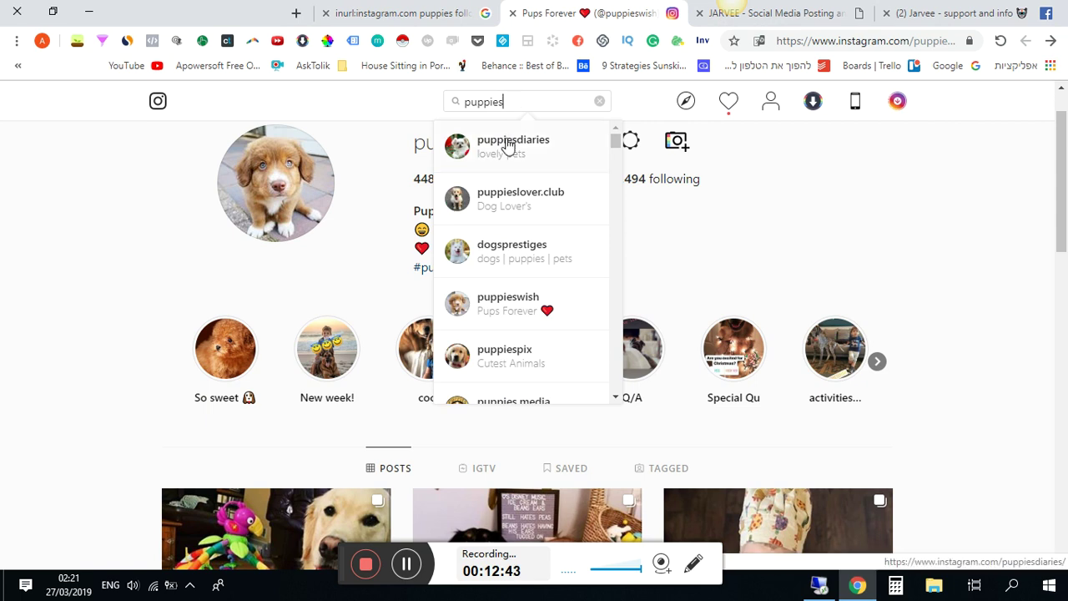
pyautogui.click(506, 215)
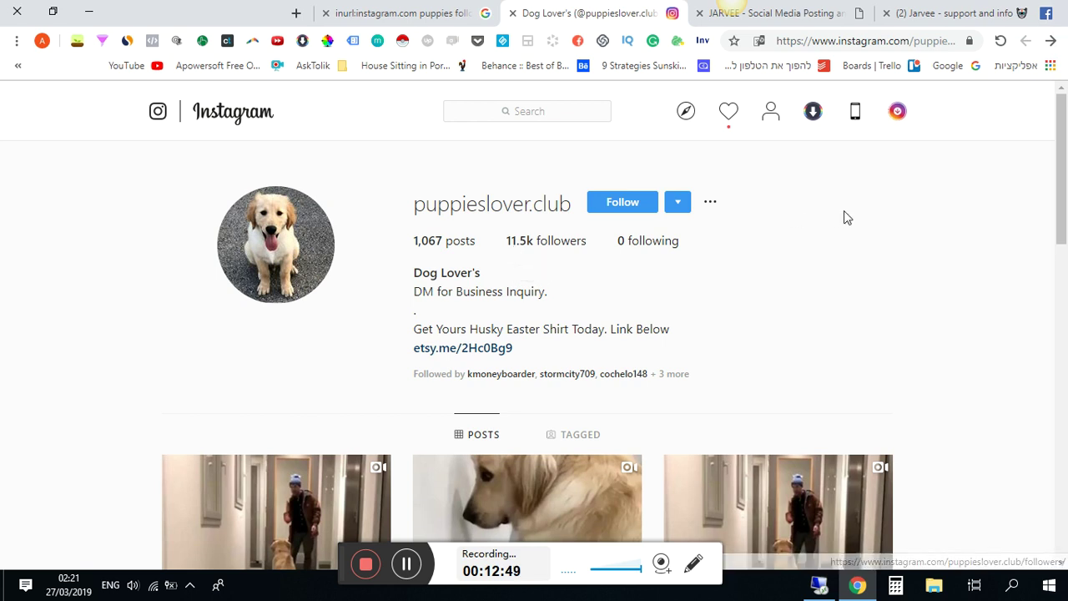
pyautogui.scroll(-4, 1066, 150)
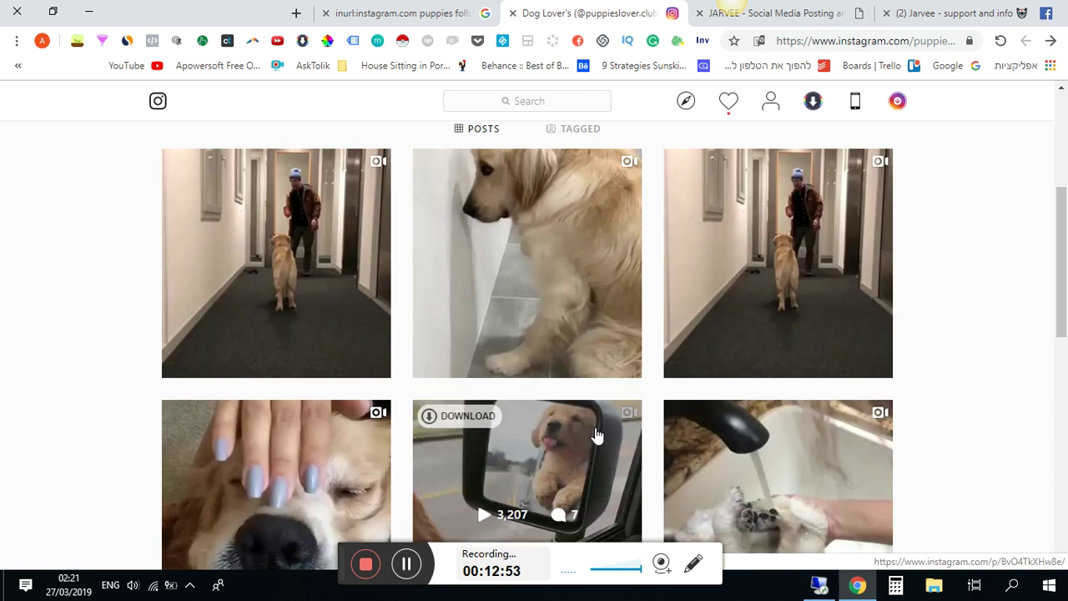
pyautogui.scroll(-4, 634, 376)
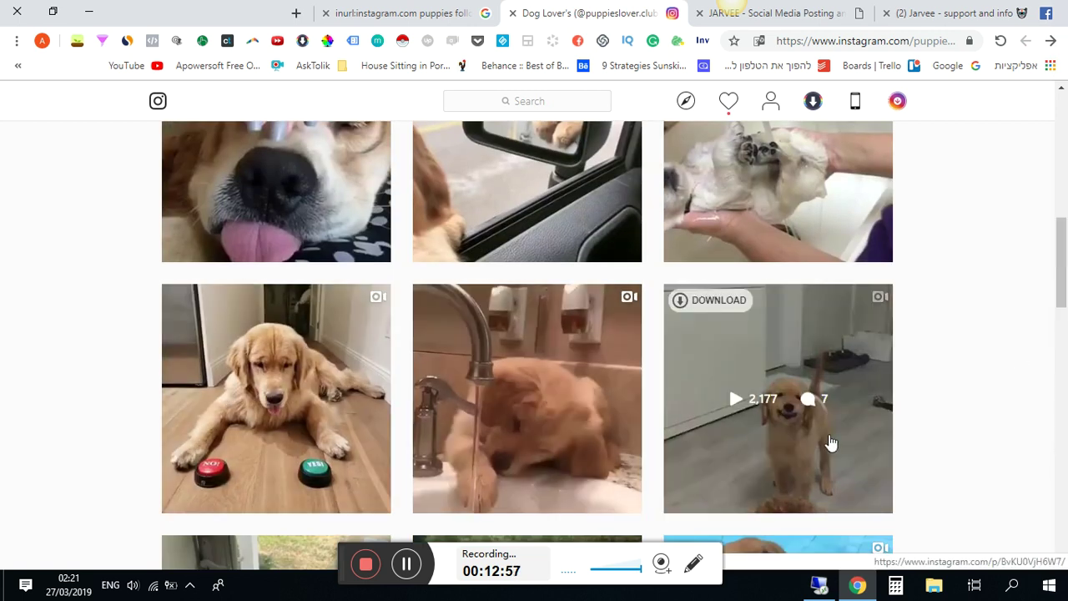
pyautogui.scroll(-5, 801, 350)
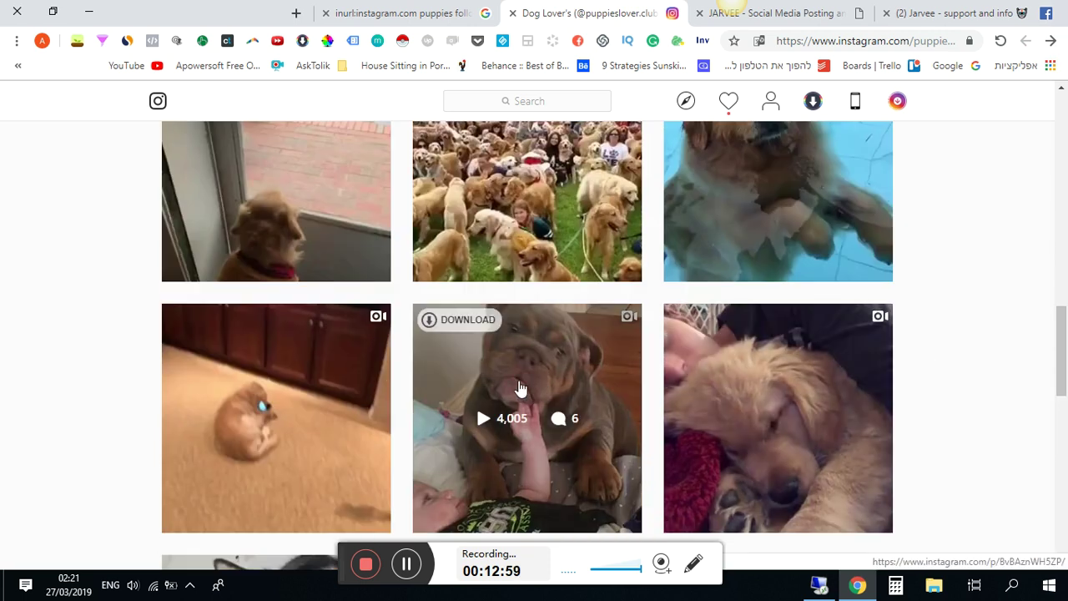
pyautogui.moveTo(1062, 349); pyautogui.dragTo(1063, 128)
# - Copy the puppieslover.club username and return to the Jarvee remote session
pyautogui.doubleClick(568, 200)
pyautogui.hotkey('ctrl', 'c')
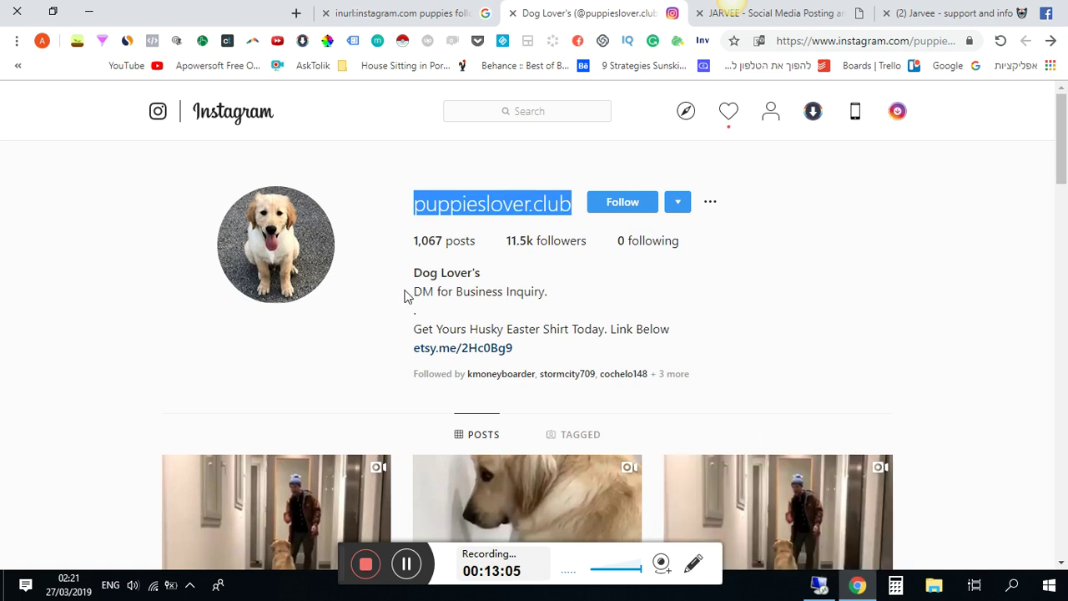
pyautogui.click(776, 501)
pyautogui.click(915, 416)
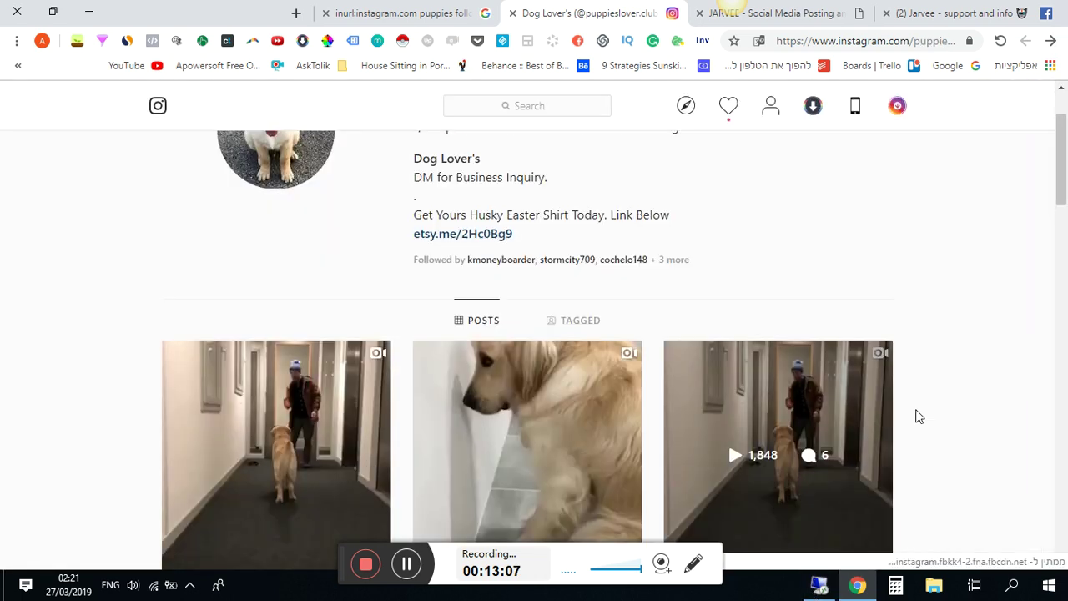
pyautogui.hotkey('alt', 'Tab')
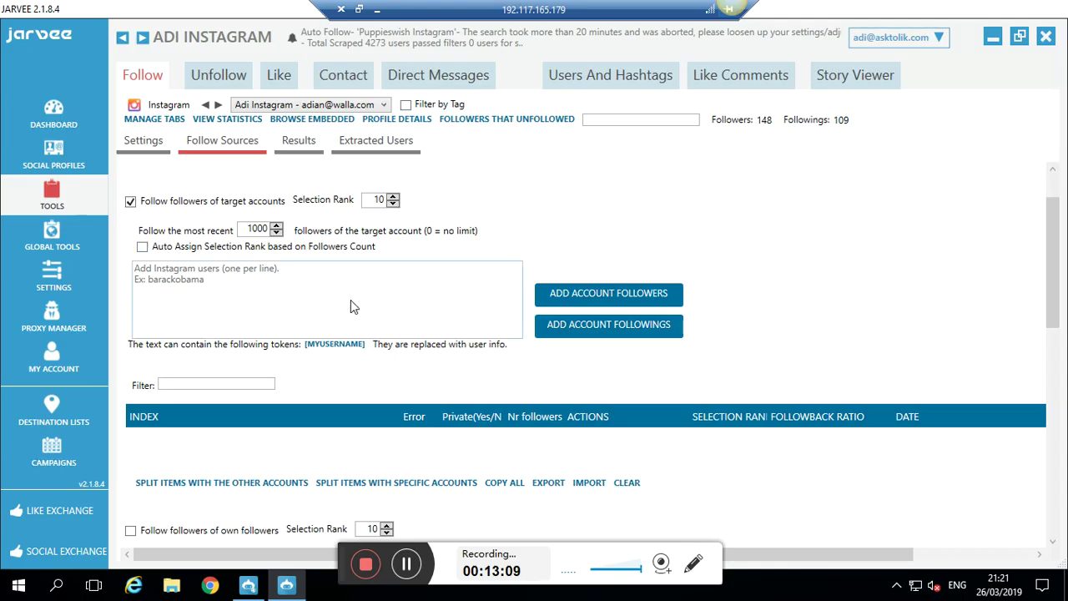
# - Paste puppieslover.club into the target users box, add its followers as a source, and confirm
pyautogui.click(351, 306)
pyautogui.hotkey('ctrl', 'v')
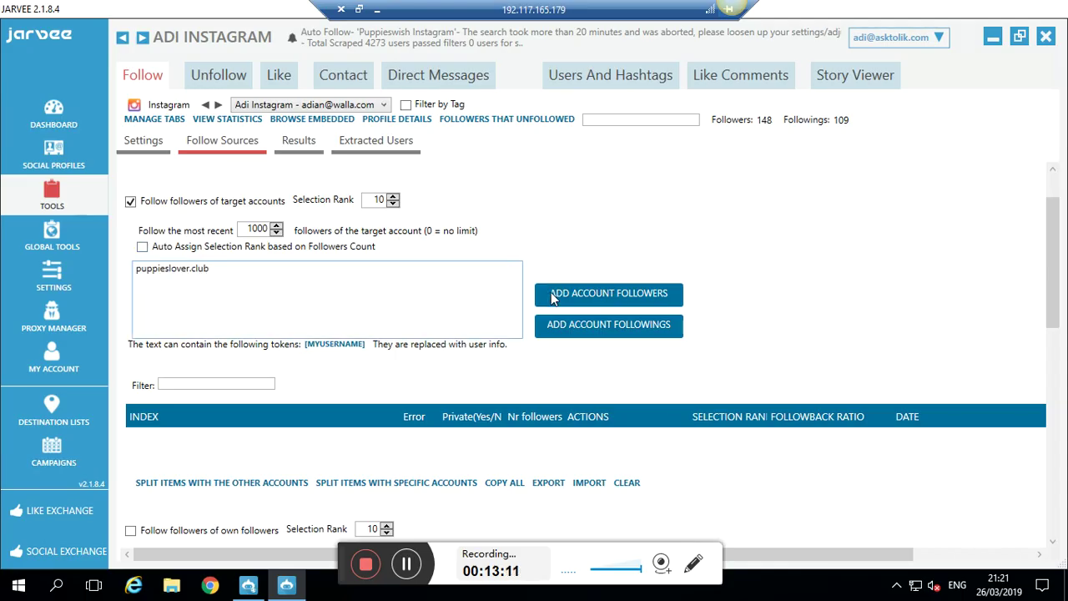
pyautogui.click(552, 296)
pyautogui.click(667, 346)
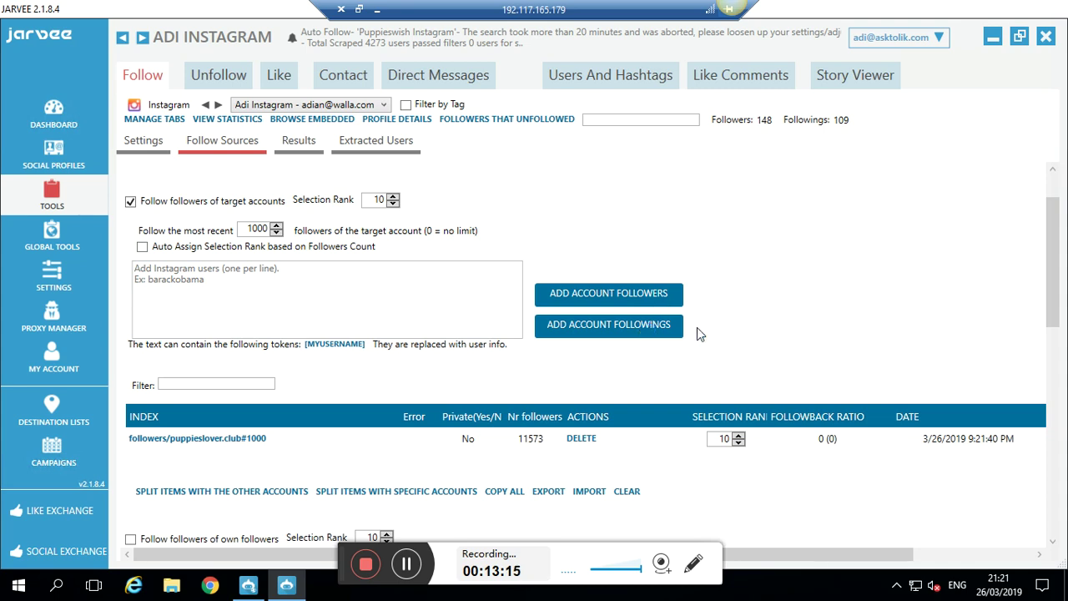
pyautogui.click(377, 9)
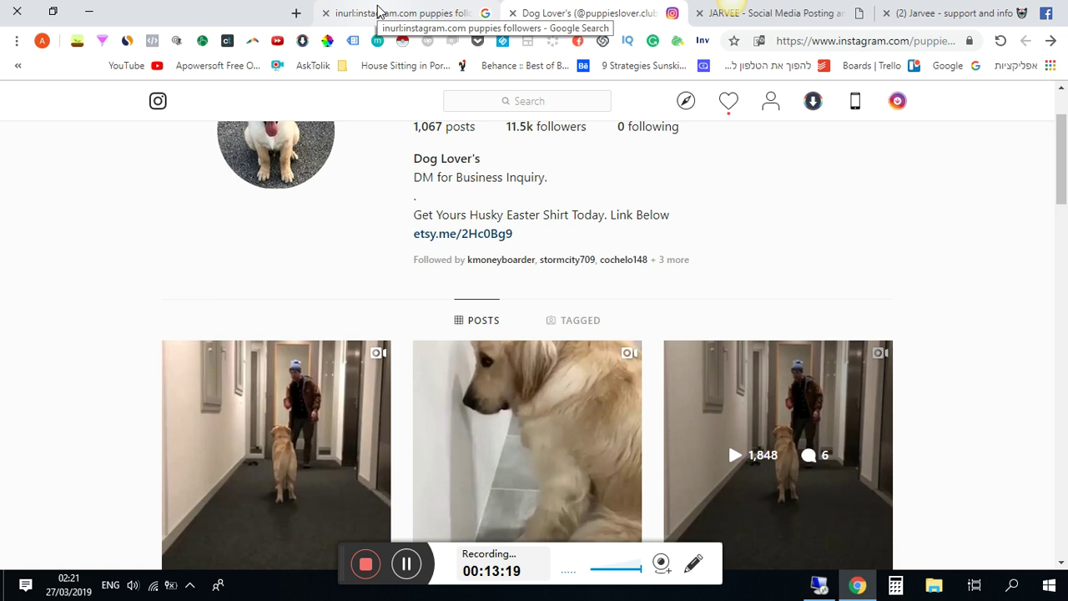
pyautogui.click(430, 10)
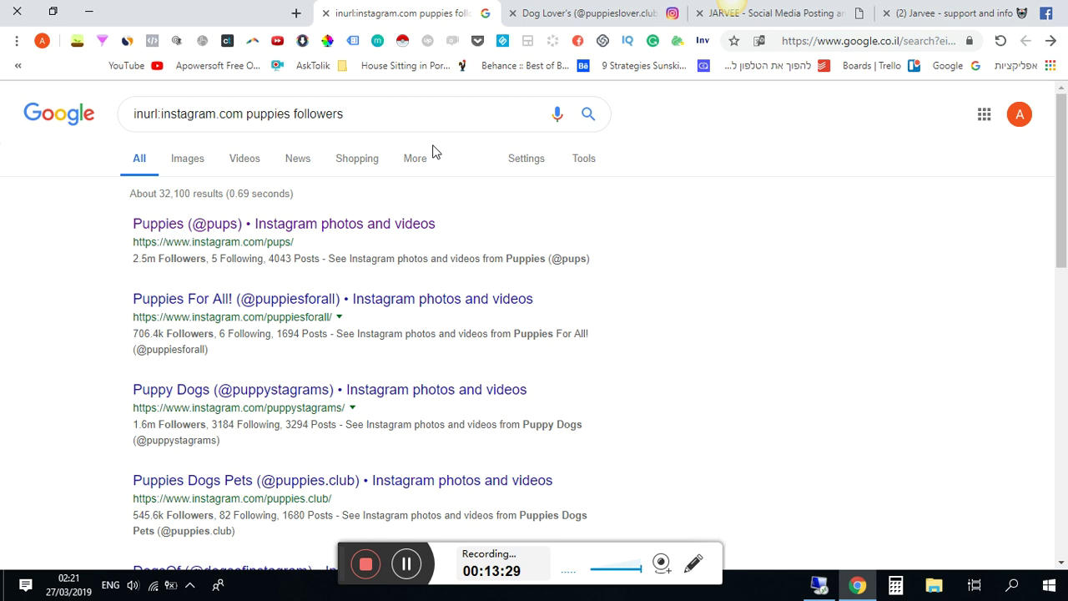
pyautogui.tripleClick(162, 429)
pyautogui.click(163, 429)
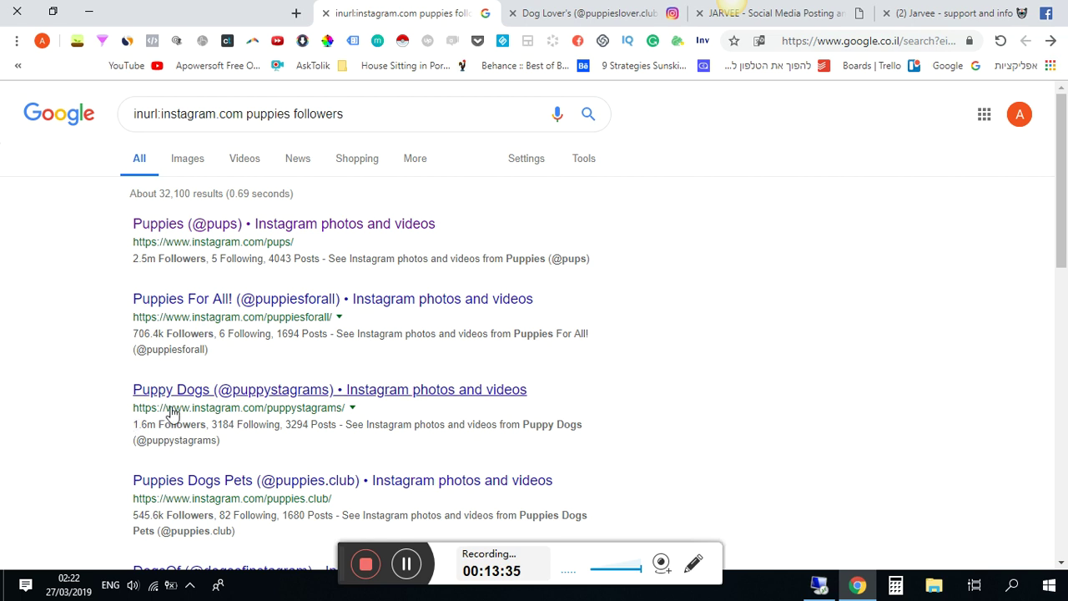
pyautogui.rightClick(173, 408)
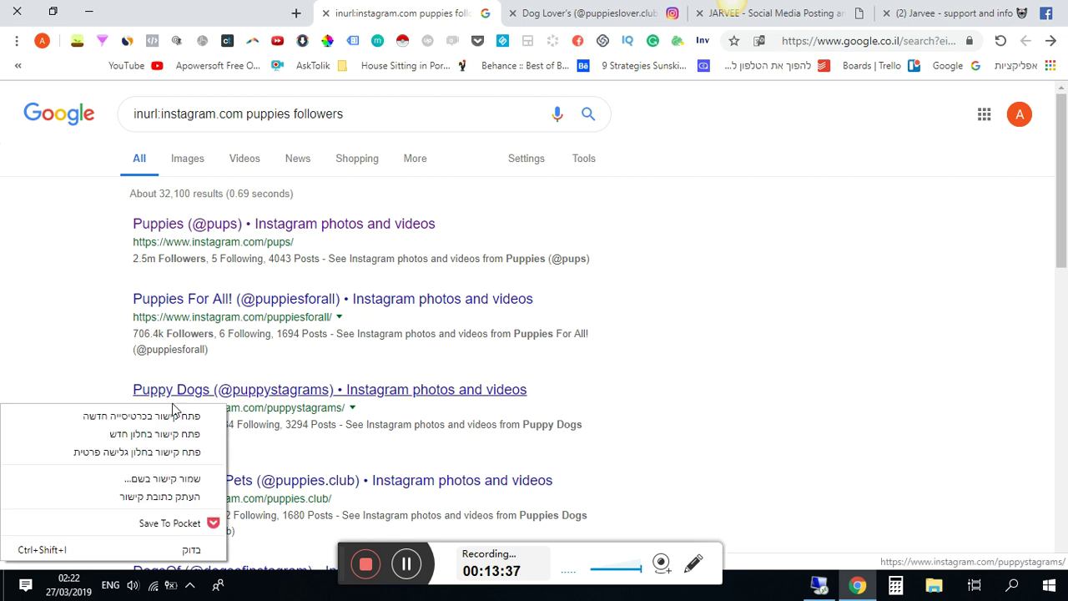
pyautogui.click(174, 415)
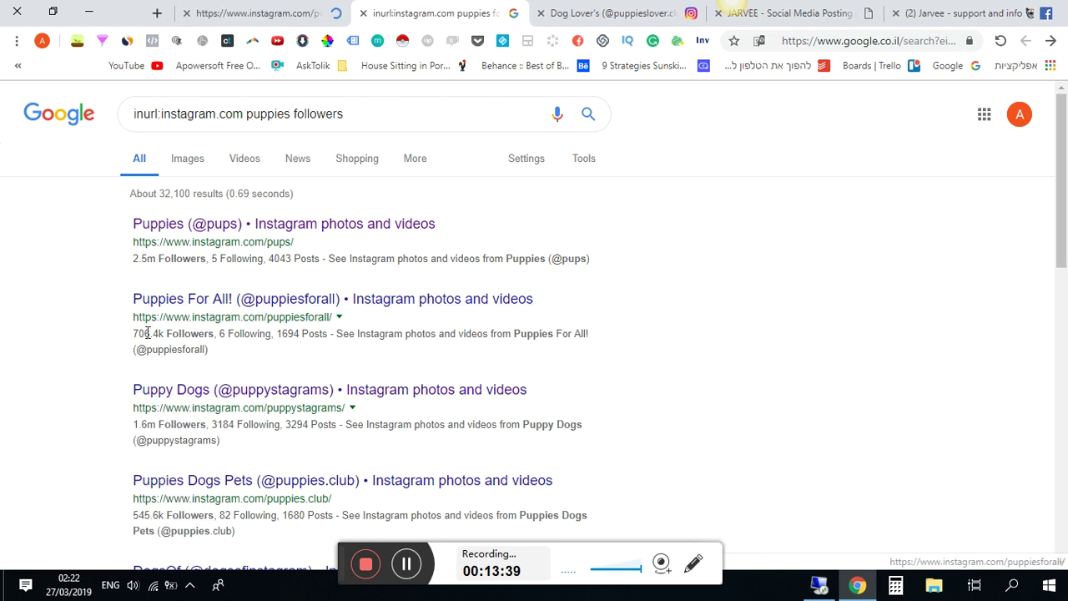
pyautogui.rightClick(202, 303)
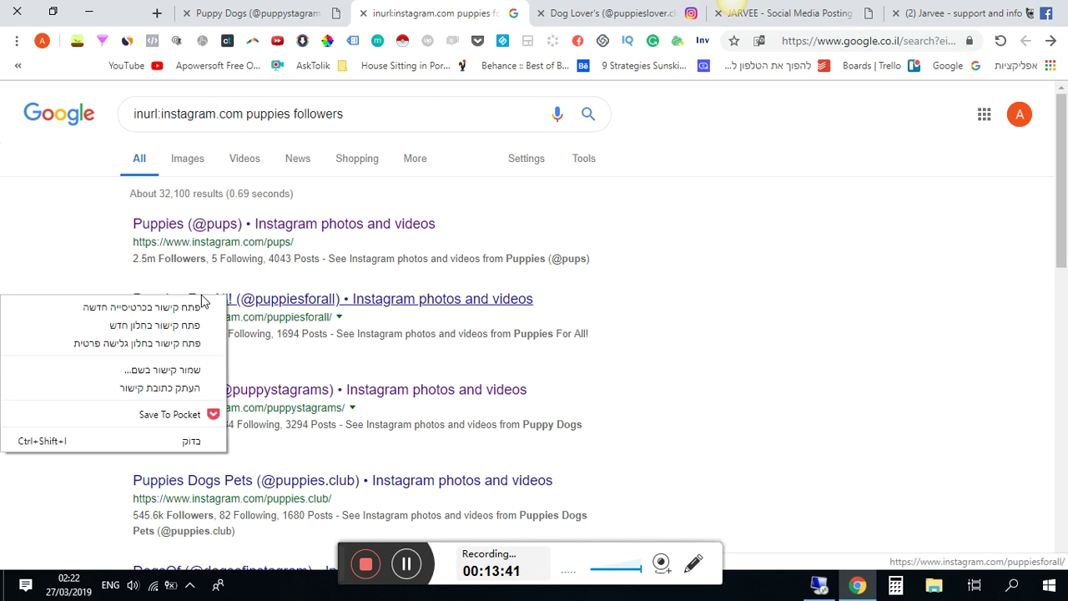
pyautogui.click(200, 307)
pyautogui.rightClick(291, 226)
pyautogui.click(281, 234)
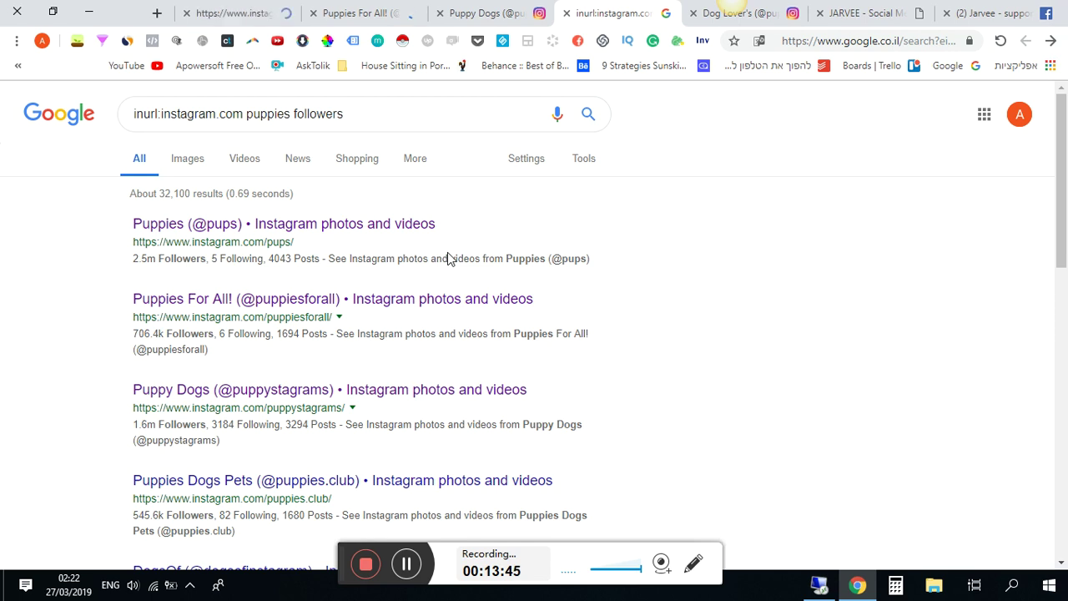
# - Browse the Puppy Dogs and Puppies For All! Instagram profiles
pyautogui.click(481, 10)
pyautogui.scroll(-4, 1037, 169)
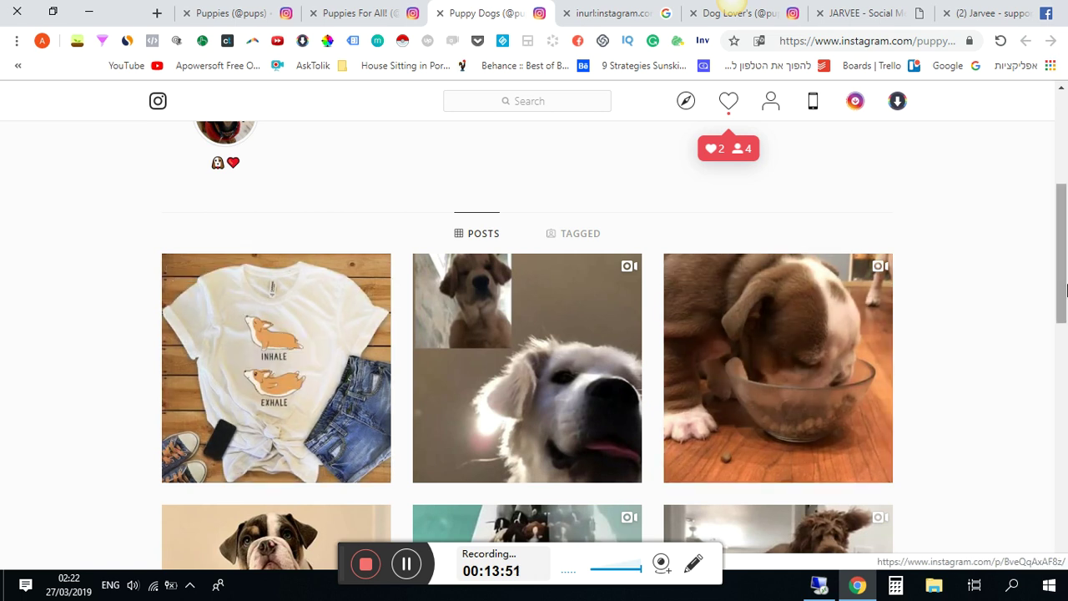
pyautogui.scroll(-4, 1049, 368)
pyautogui.click(368, 13)
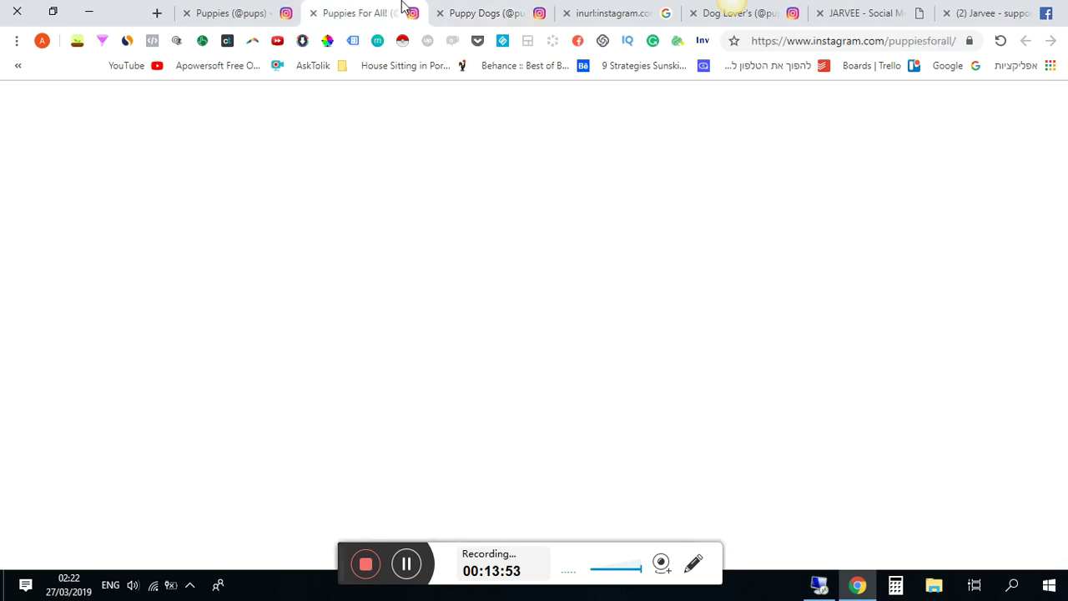
pyautogui.scroll(-1, 1066, 163)
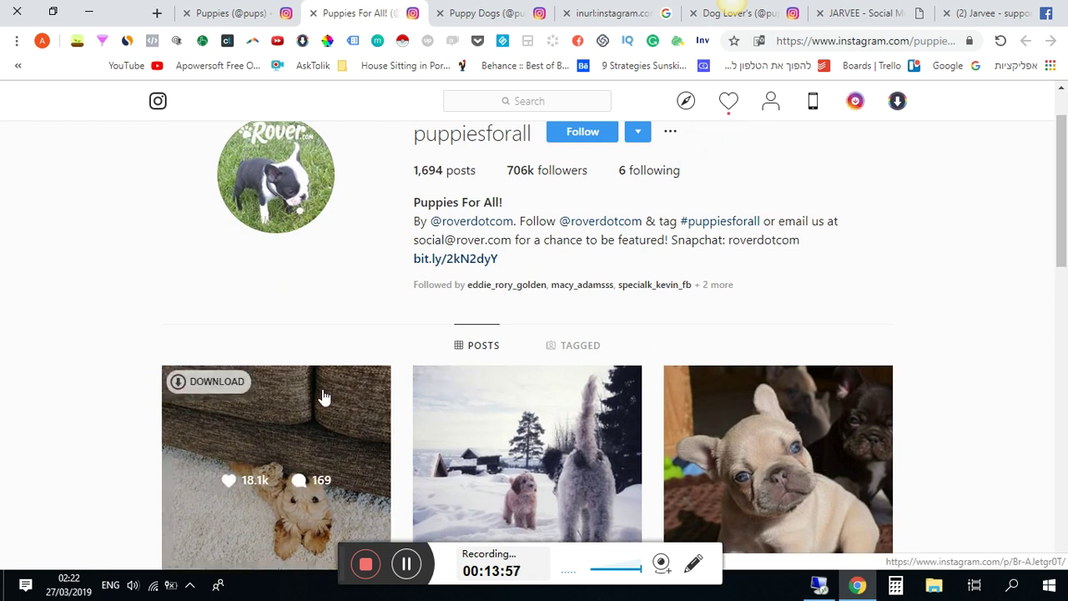
pyautogui.moveTo(496, 399)
pyautogui.moveTo(758, 436)
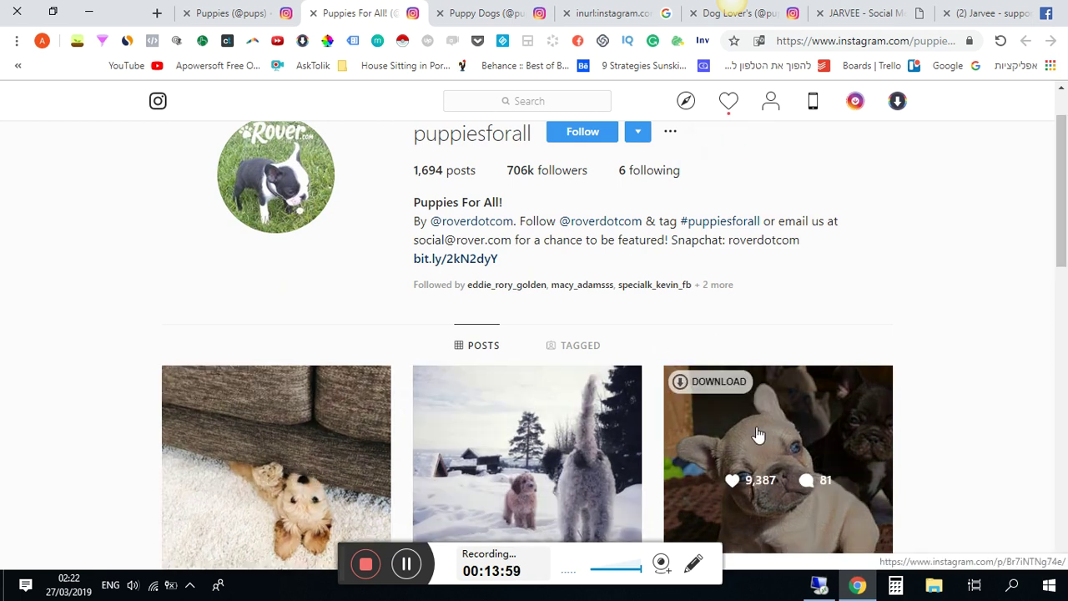
pyautogui.scroll(-5, 763, 436)
pyautogui.moveTo(388, 335)
pyautogui.moveTo(1064, 246); pyautogui.dragTo(1066, 150)
pyautogui.scroll(-5, 668, 451)
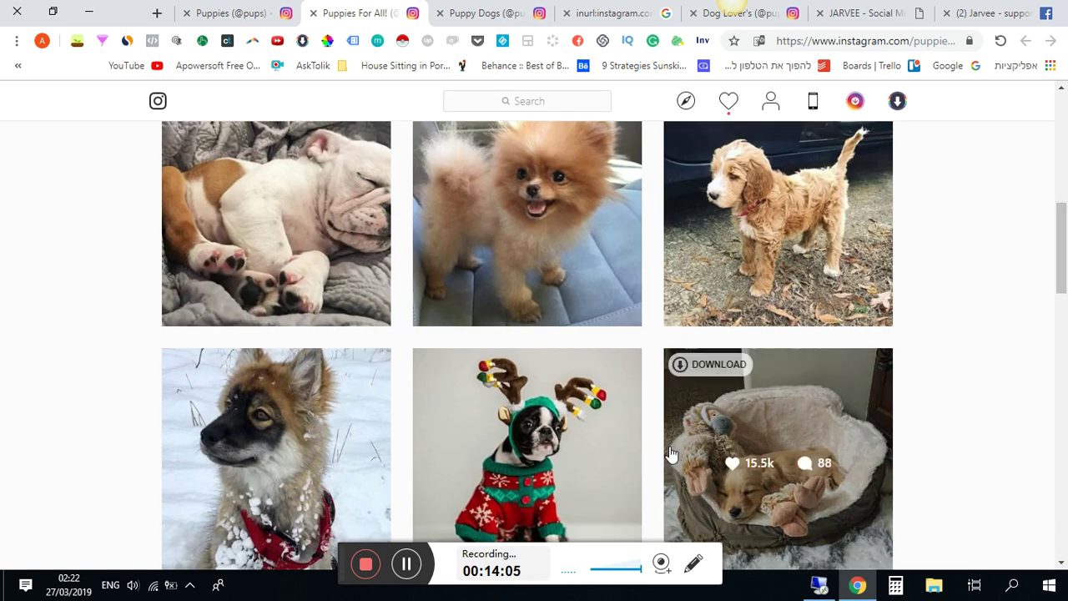
pyautogui.moveTo(482, 468)
pyautogui.moveTo(307, 447)
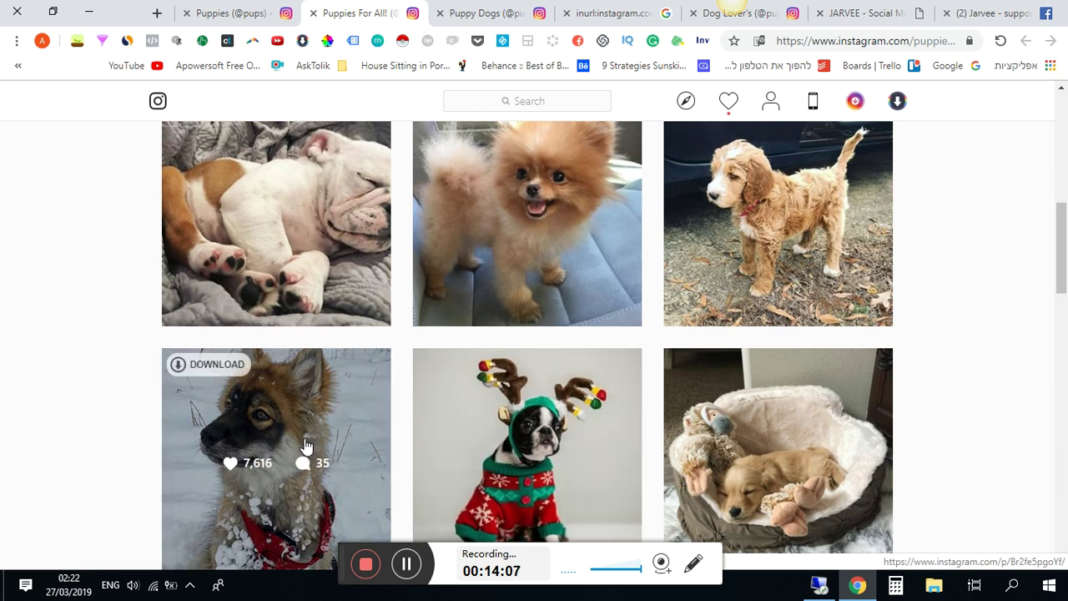
pyautogui.click(262, 10)
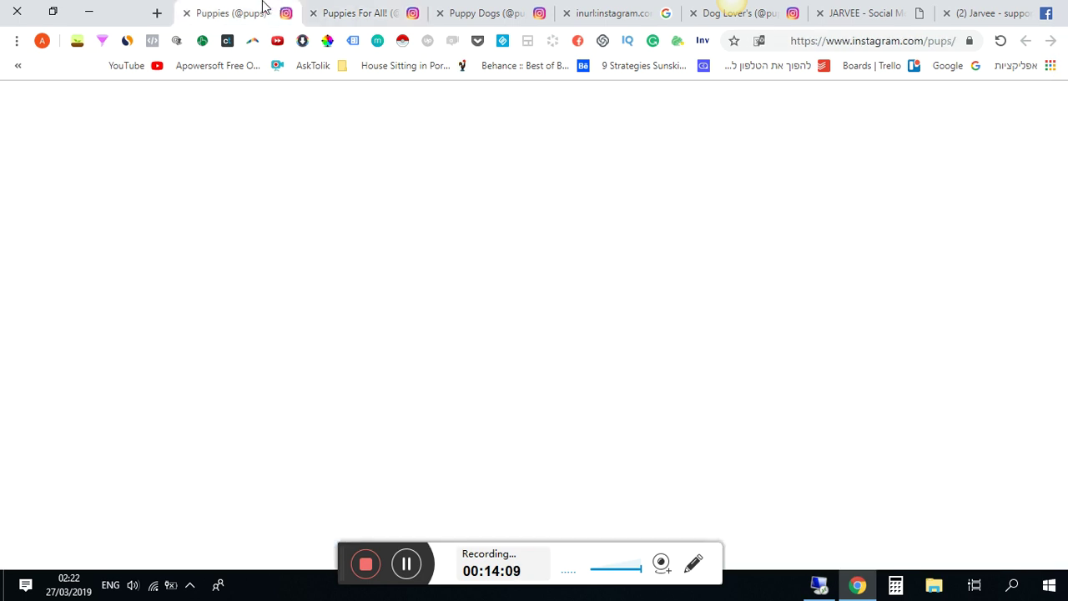
pyautogui.moveTo(1051, 196); pyautogui.dragTo(571, 301)
pyautogui.scroll(-5, 572, 300)
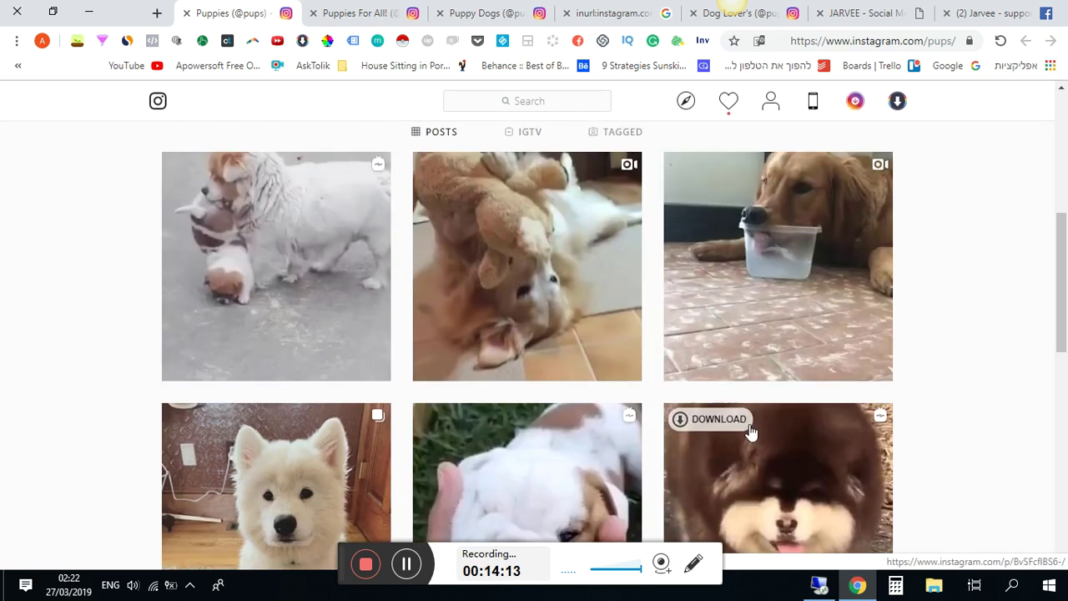
pyautogui.scroll(5, 1065, 293)
pyautogui.click(572, 336)
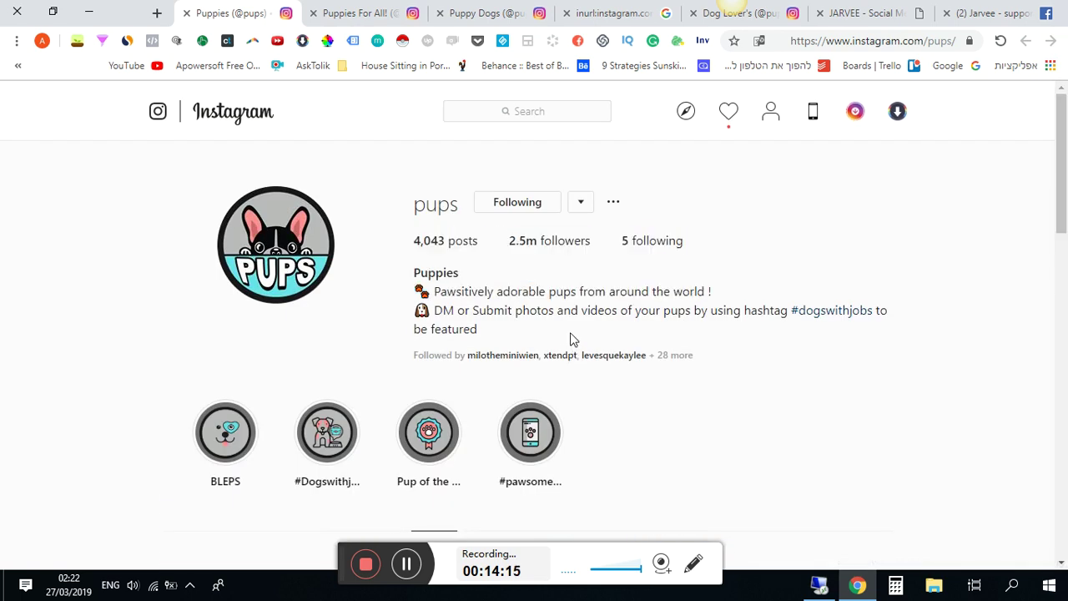
pyautogui.doubleClick(443, 211)
pyautogui.hotkey('ctrl', 'c')
pyautogui.click(818, 584)
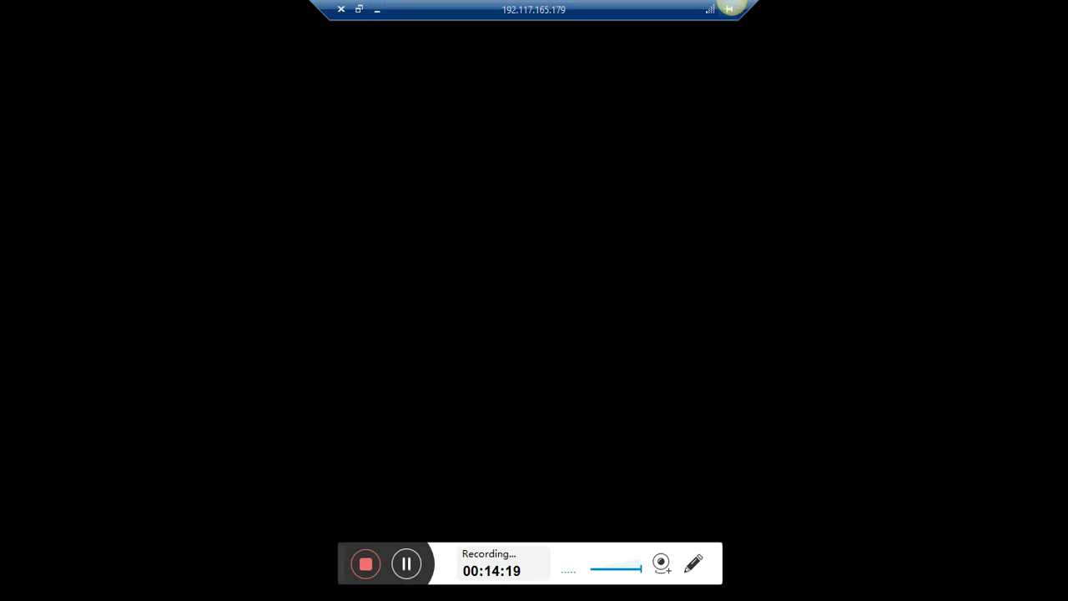
pyautogui.click(309, 288)
pyautogui.hotkey('ctrl', 'v')
# - Add pups under ADD ACCOUNT FOLLOWERS, then add pups again as a likes-and-comments interactions source
pyautogui.click(586, 296)
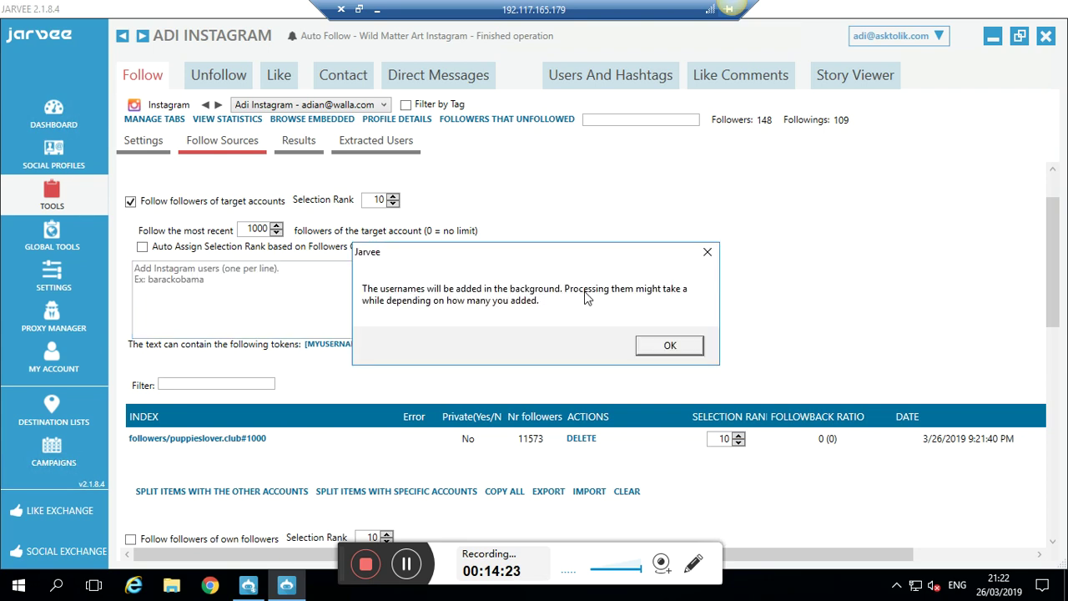
pyautogui.click(653, 350)
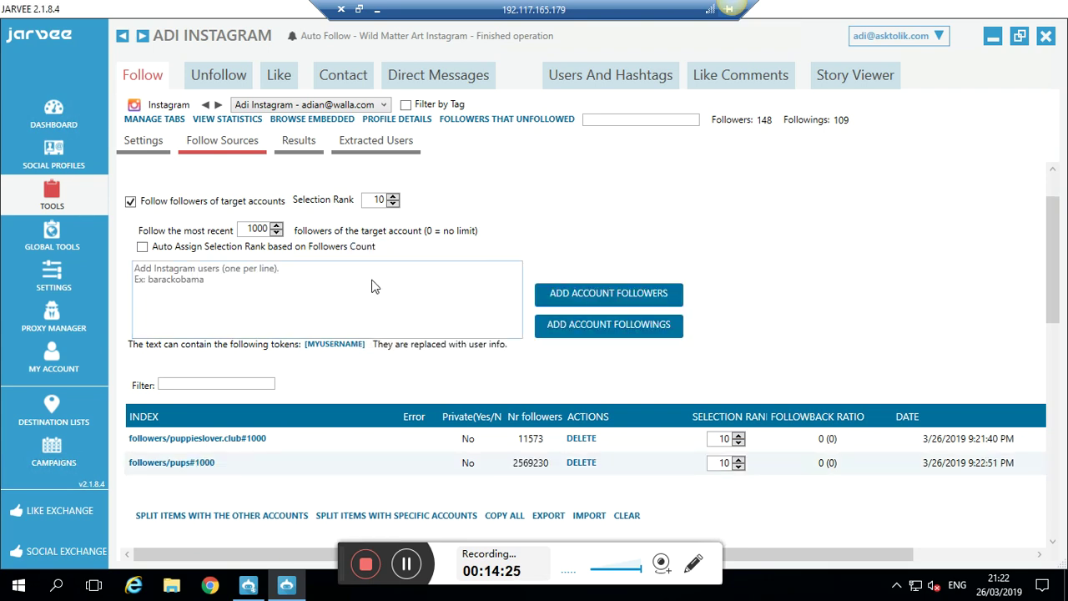
pyautogui.scroll(-2, 1051, 292)
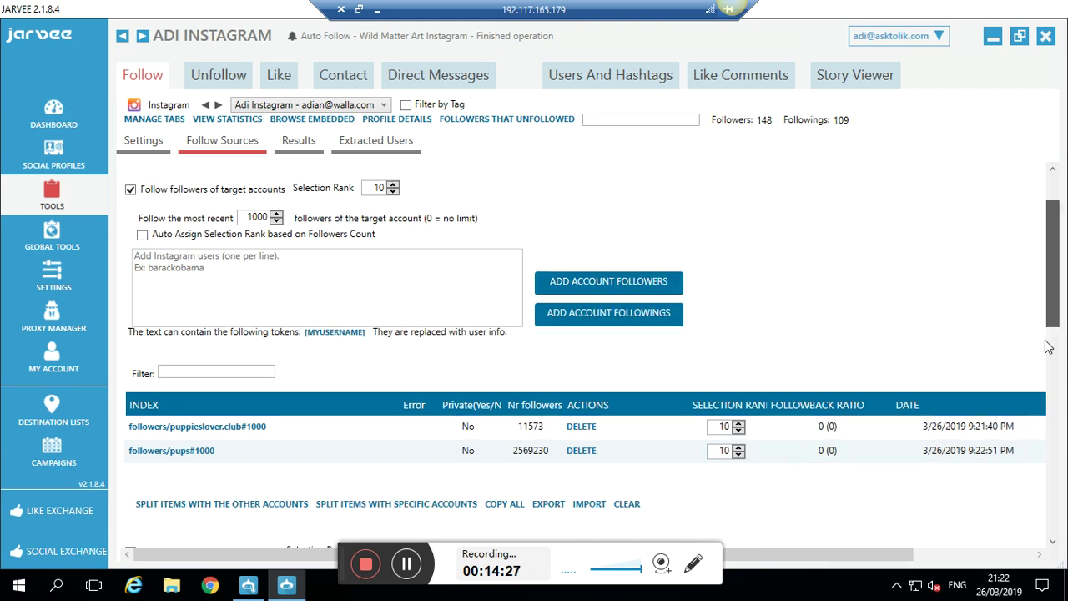
pyautogui.scroll(-8, 1050, 368)
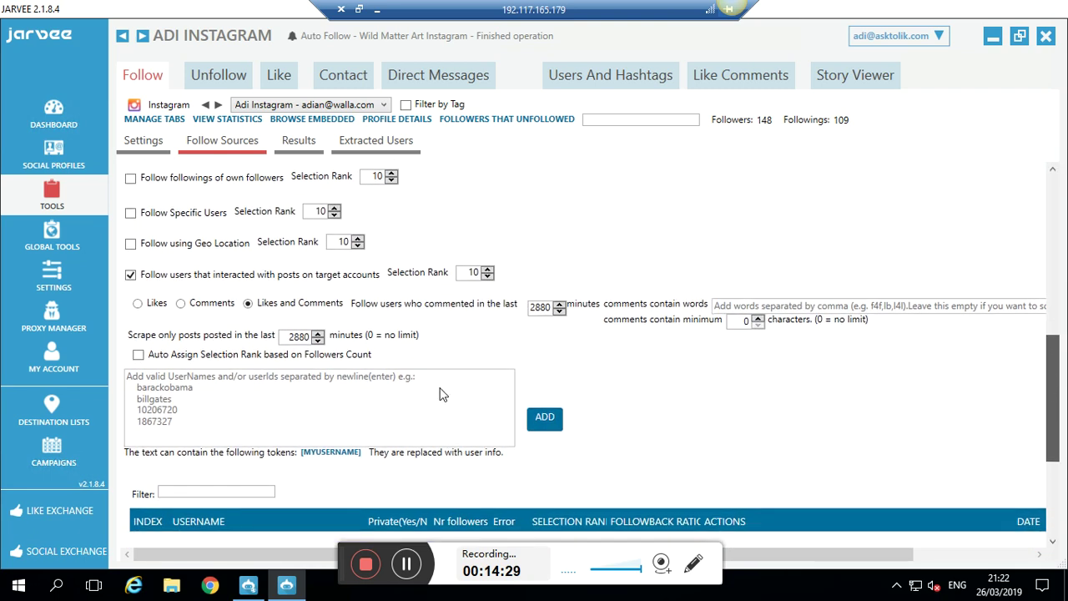
pyautogui.click(275, 395)
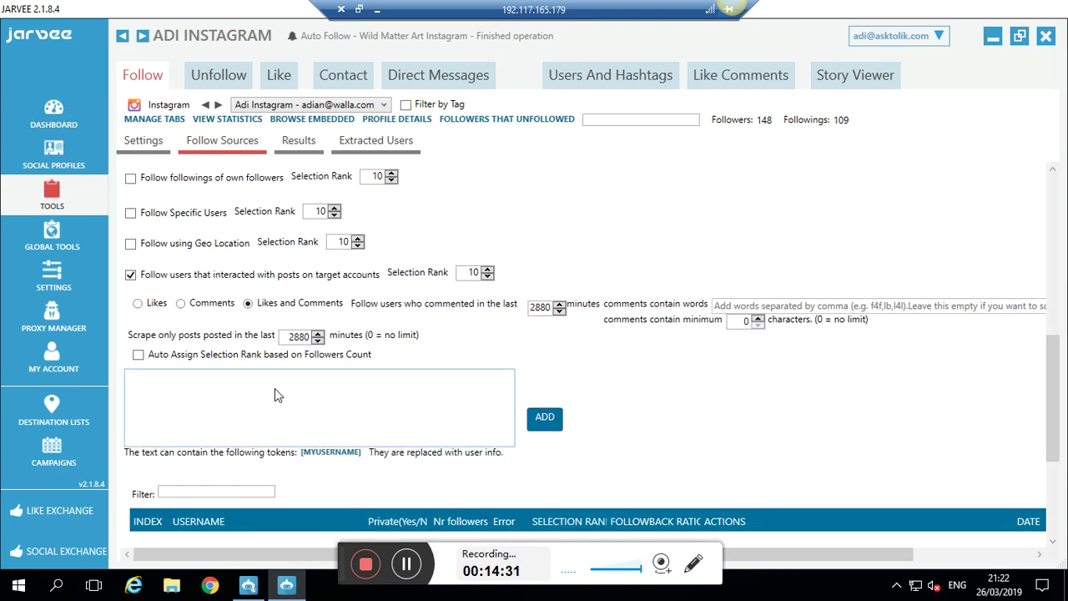
pyautogui.write('pups')
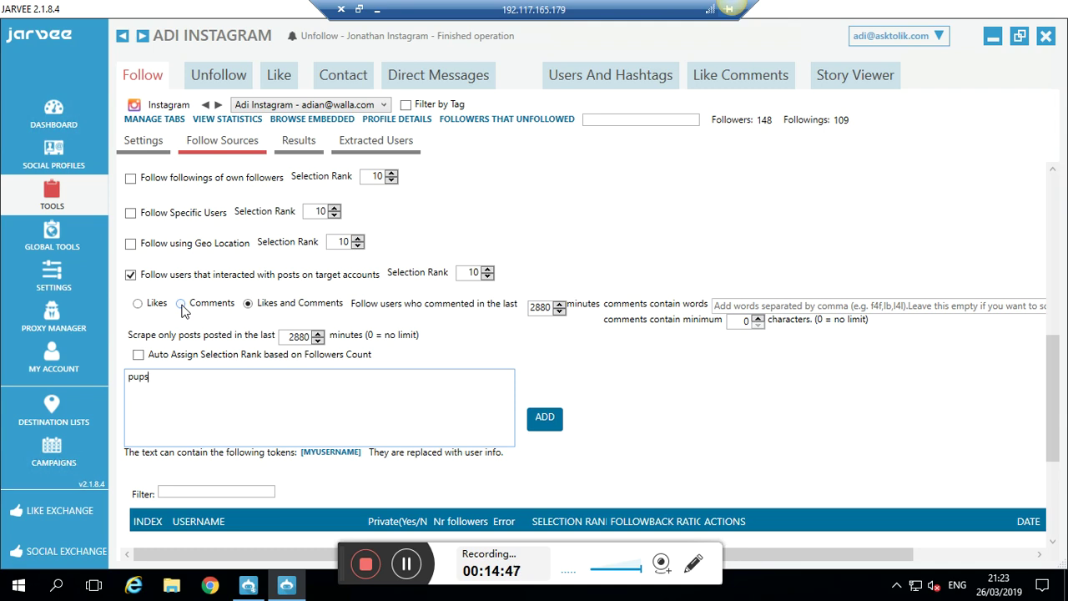
pyautogui.click(551, 427)
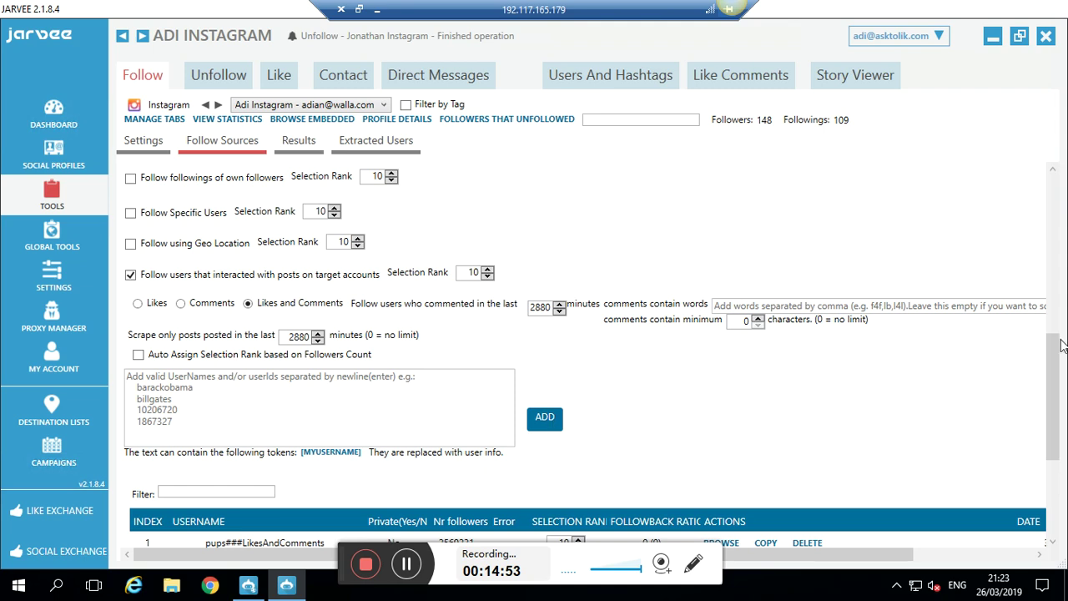
pyautogui.moveTo(1057, 358); pyautogui.dragTo(1057, 407)
pyautogui.scroll(-2, 1057, 407)
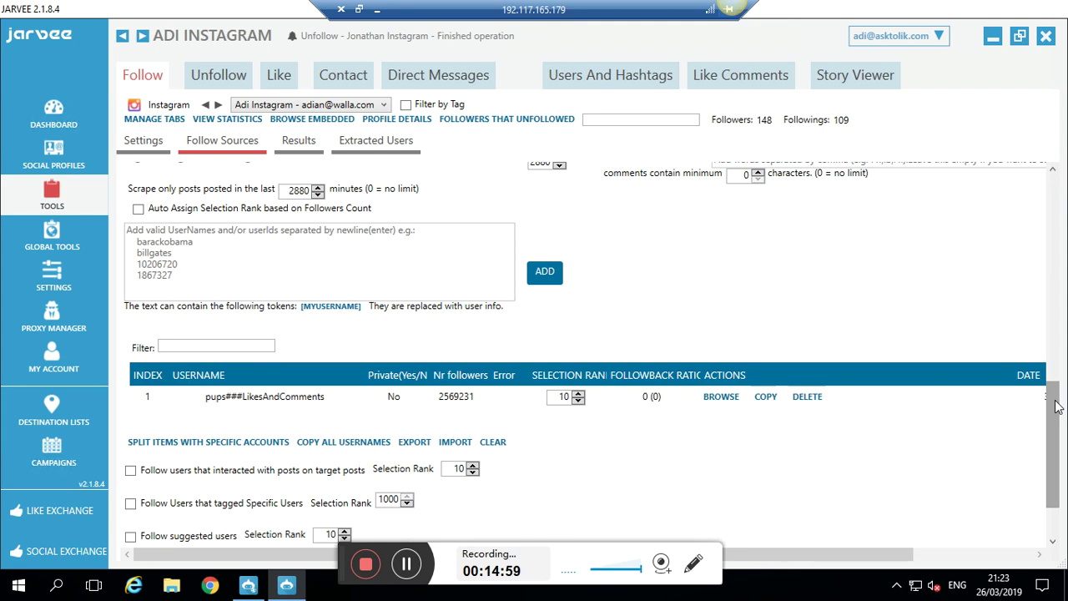
pyautogui.scroll(2, 1057, 392)
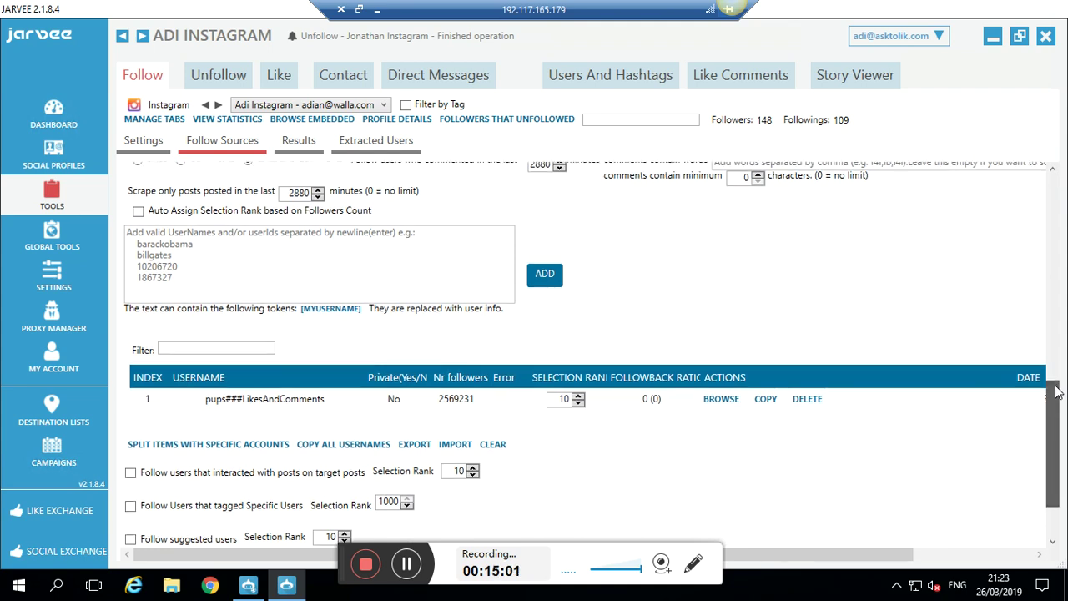
pyautogui.scroll(5, 1062, 352)
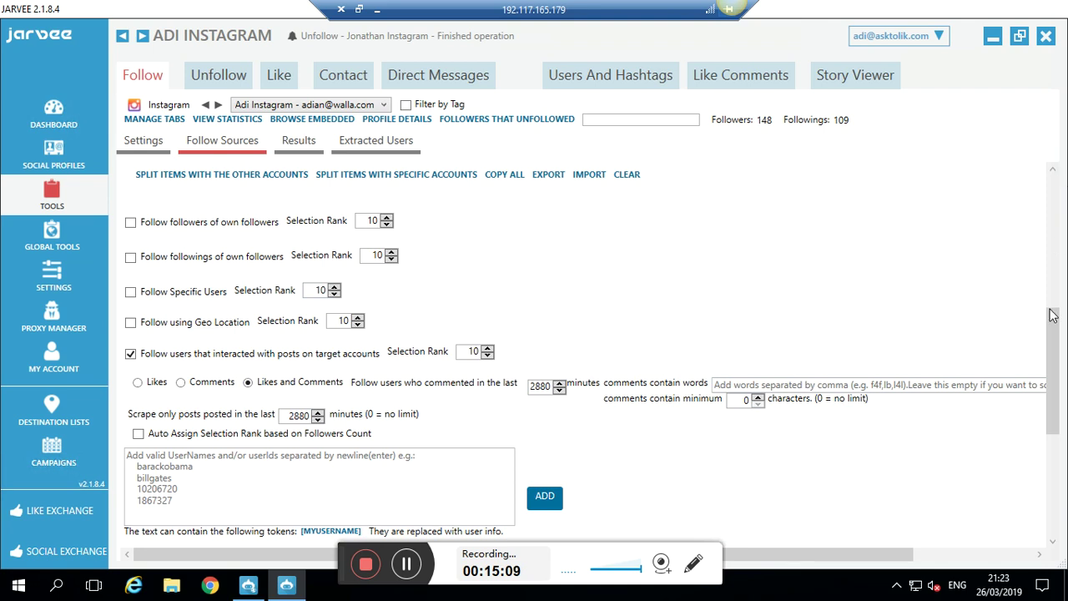
pyautogui.moveTo(1054, 313); pyautogui.dragTo(1060, 445)
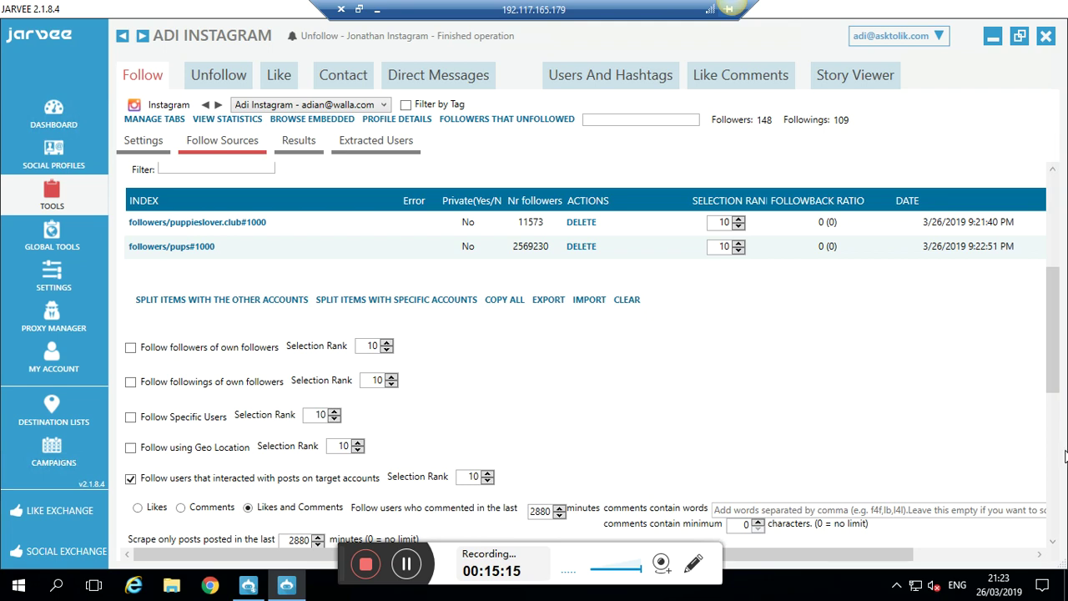
pyautogui.moveTo(1054, 394); pyautogui.dragTo(1056, 510)
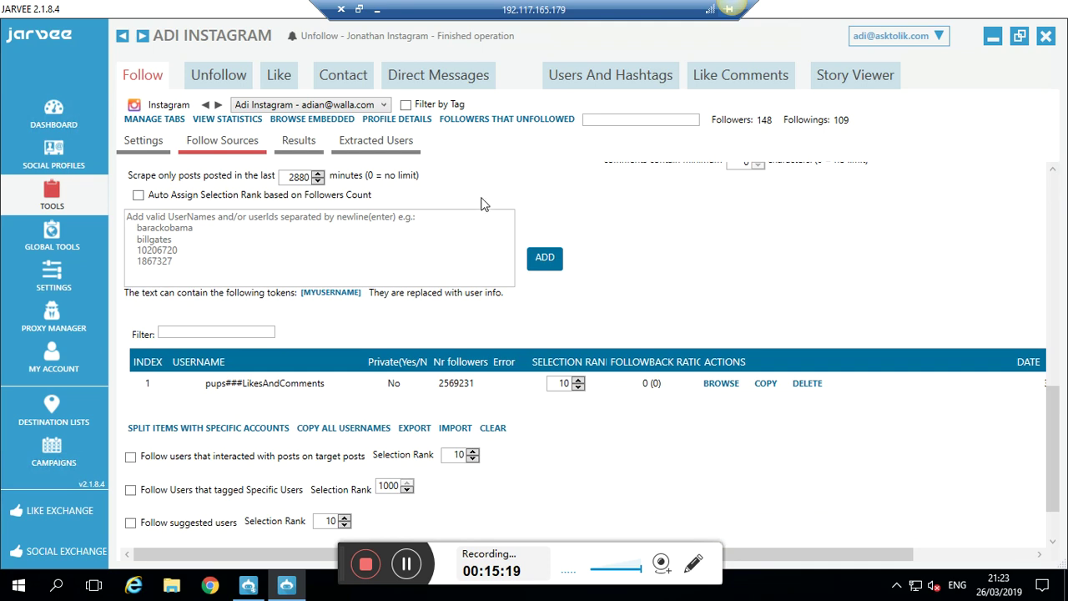
pyautogui.moveTo(482, 204)
pyautogui.click(1053, 177)
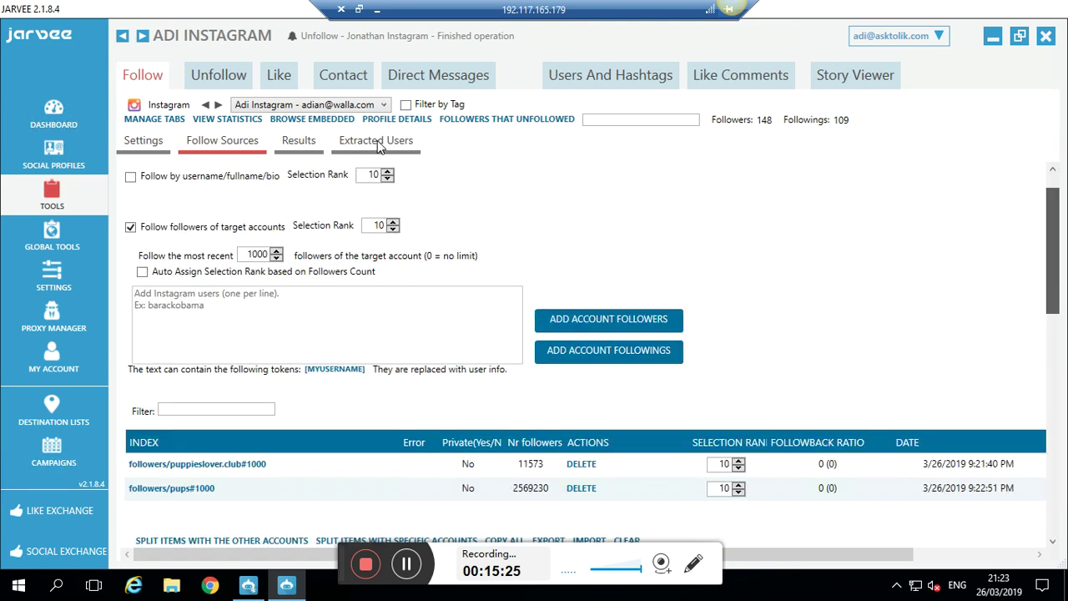
# - Toggle Adi Instagram's auto follow STATUS on then off, then check its Follow Sources and Results
pyautogui.click(147, 155)
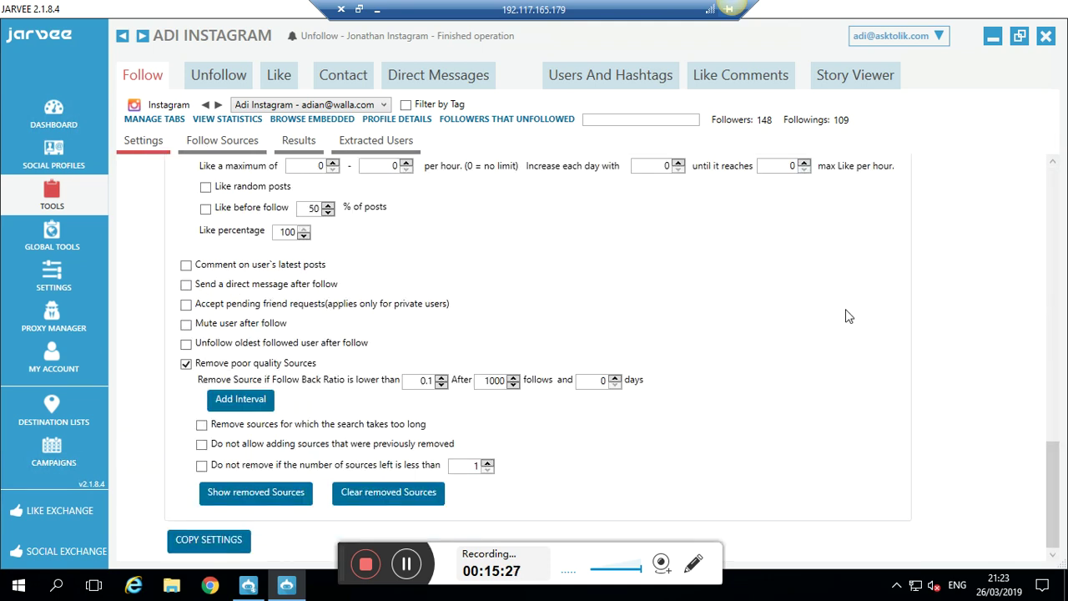
pyautogui.scroll(10, 1053, 194)
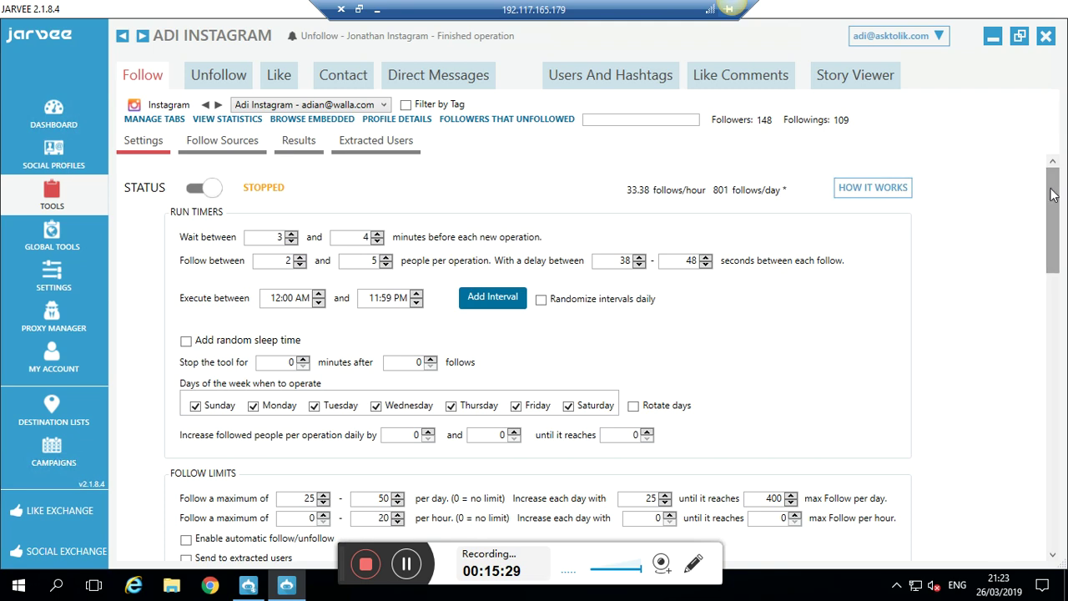
pyautogui.click(209, 187)
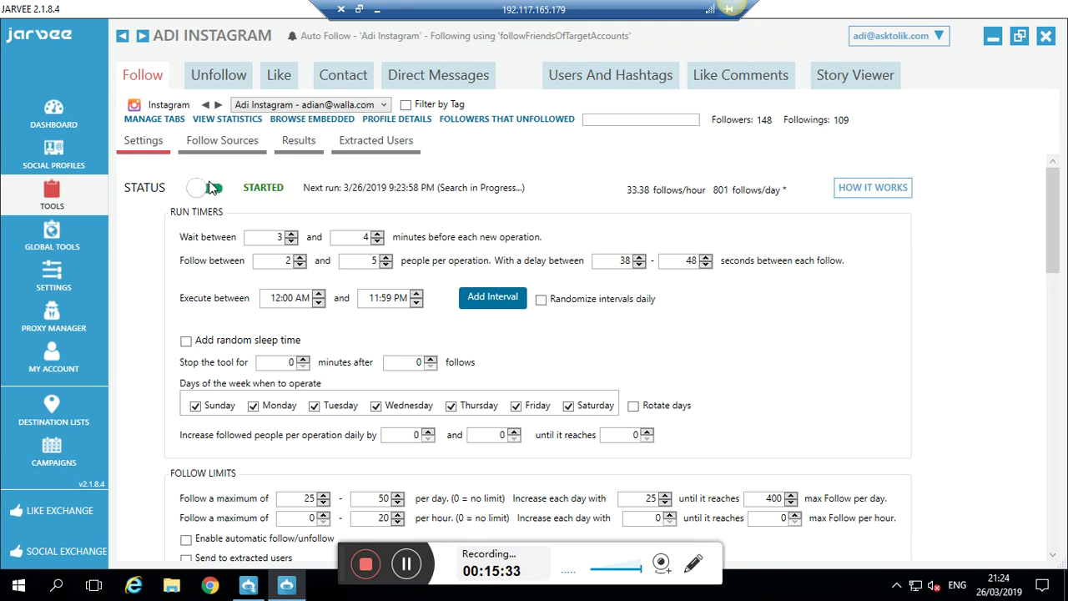
pyautogui.click(211, 187)
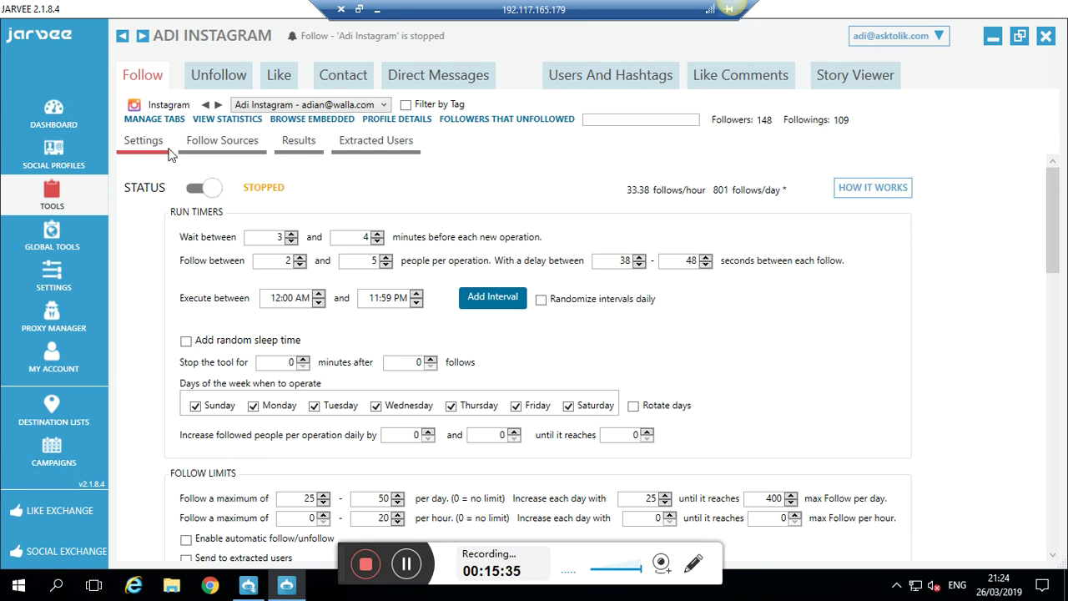
pyautogui.click(202, 155)
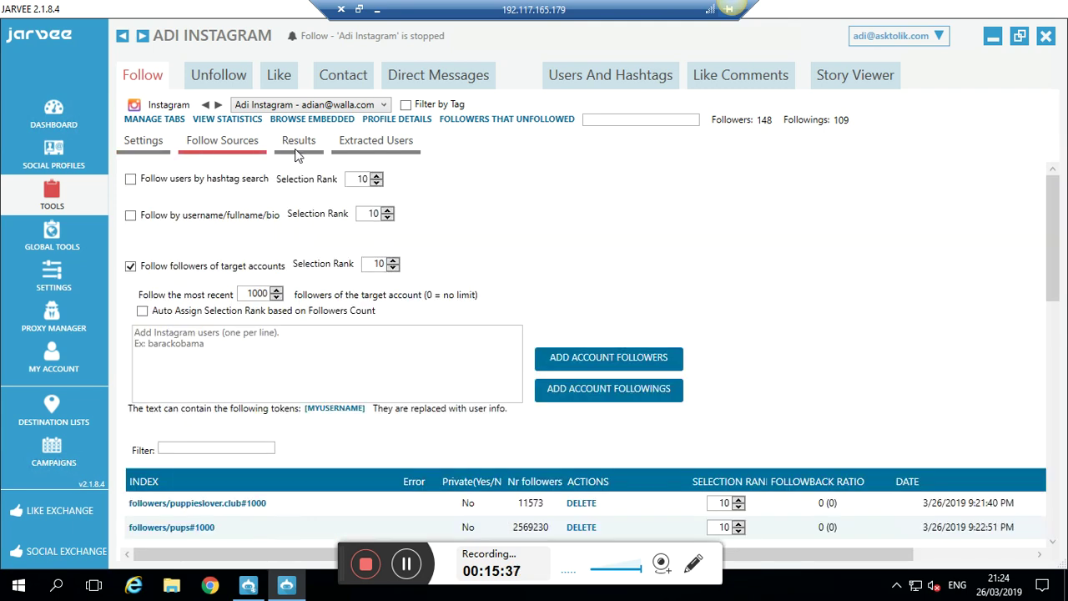
pyautogui.click(298, 150)
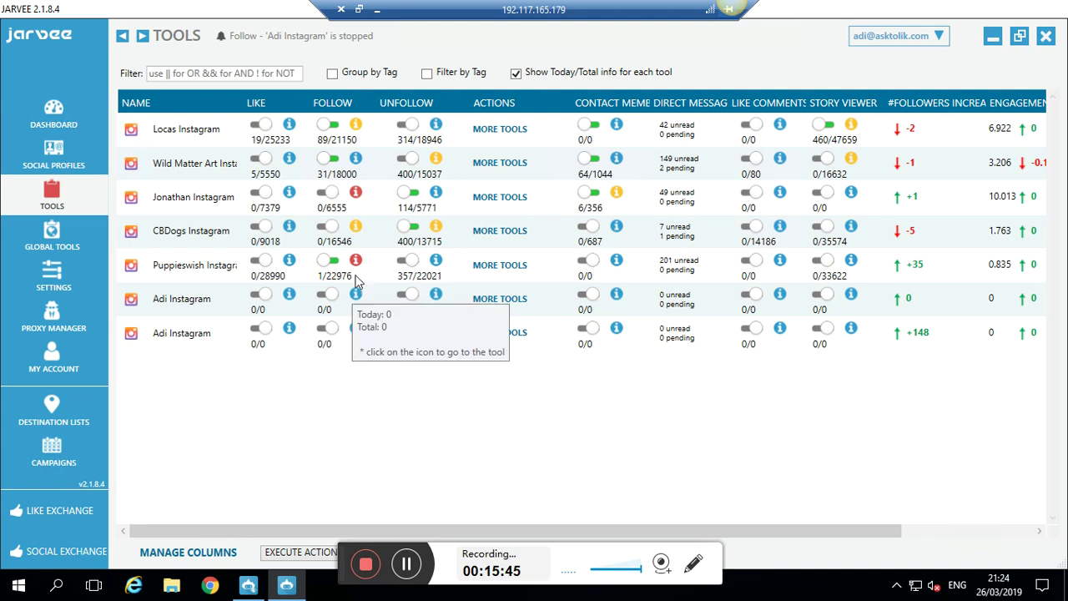
# - Open Puppieswish Instagram's follow Results, then generate and open its followback ratio report
pyautogui.moveTo(356, 265)
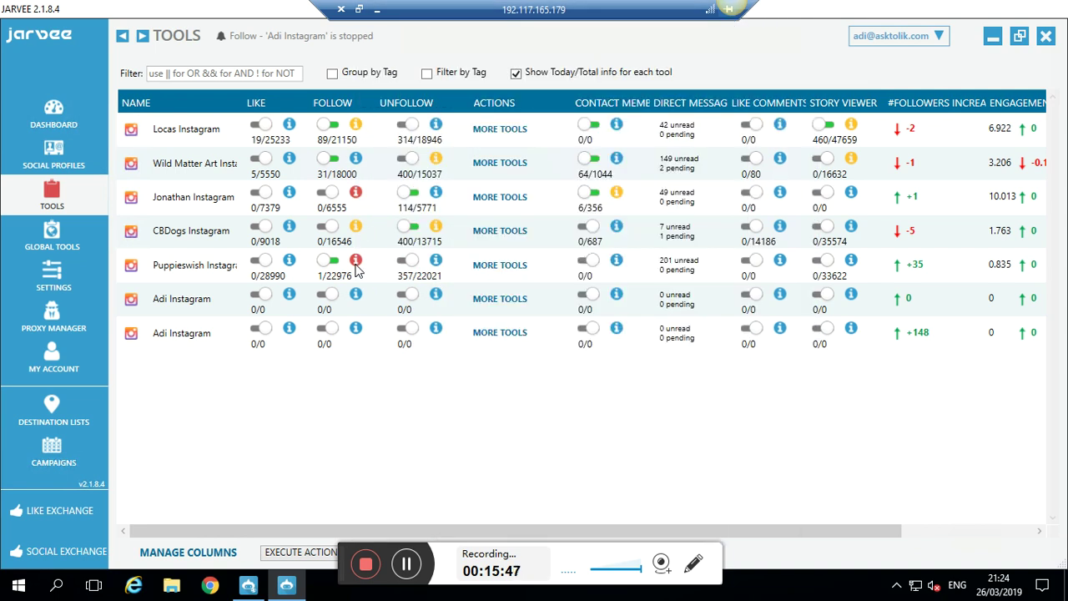
pyautogui.click(210, 267)
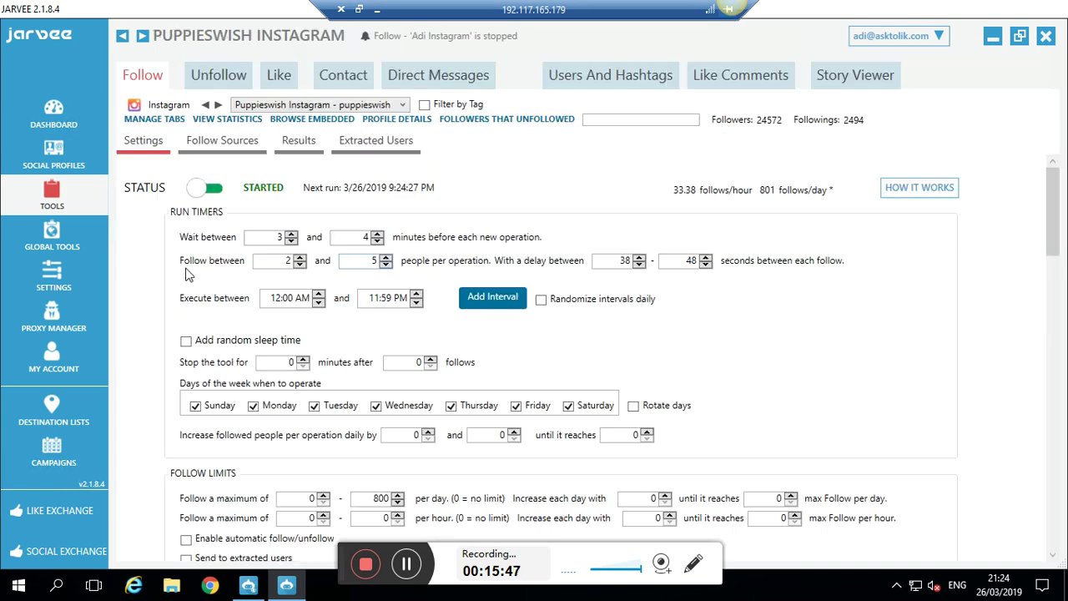
pyautogui.click(294, 141)
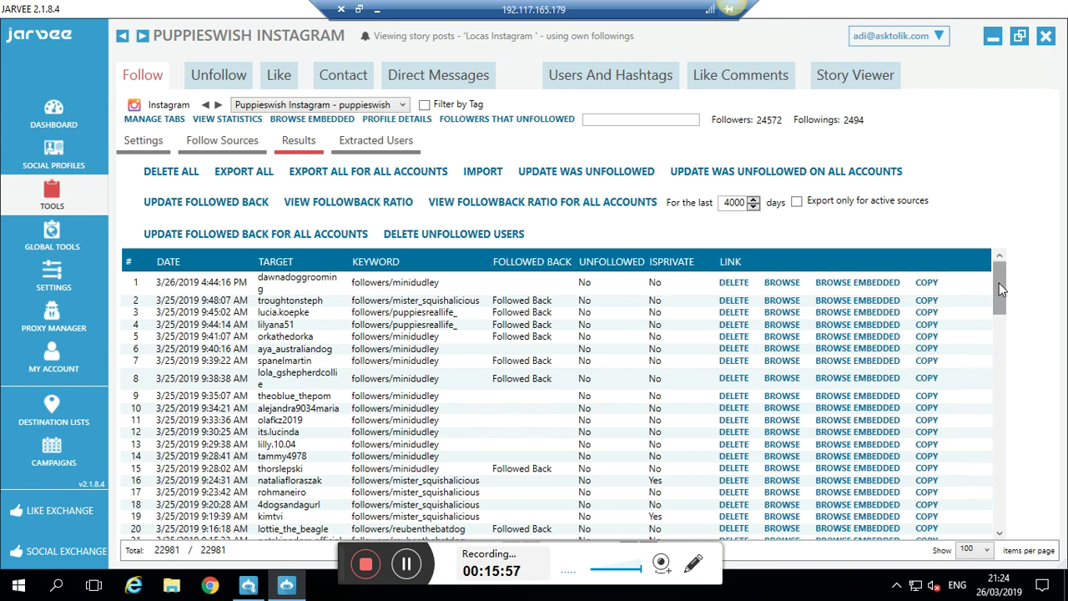
pyautogui.scroll(-3, 1004, 368)
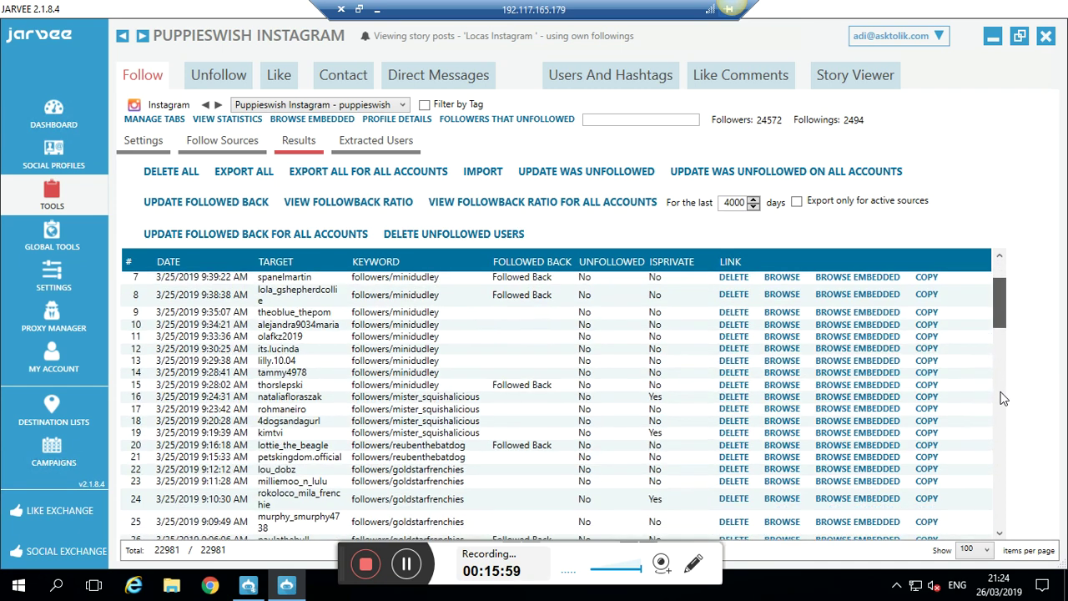
pyautogui.scroll(-9, 1004, 400)
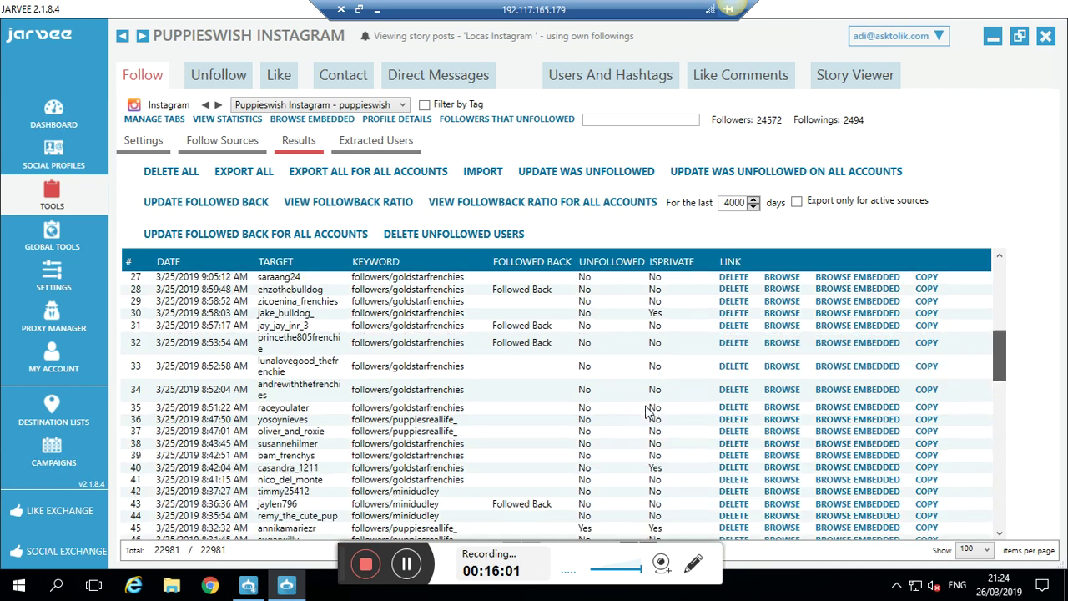
pyautogui.scroll(-9, 346, 277)
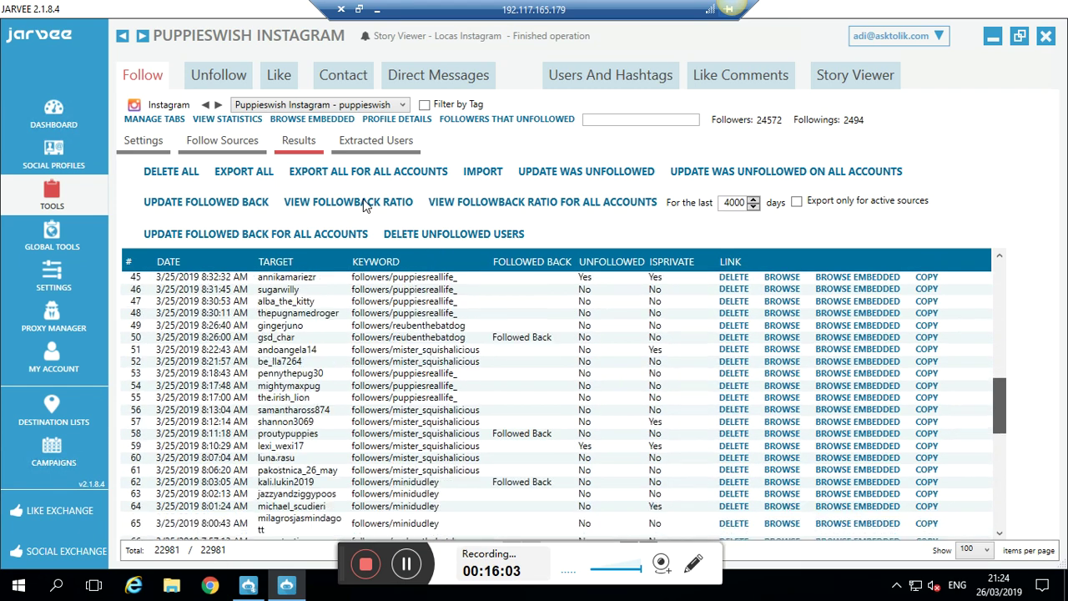
pyautogui.scroll(-10, 364, 206)
pyautogui.click(364, 203)
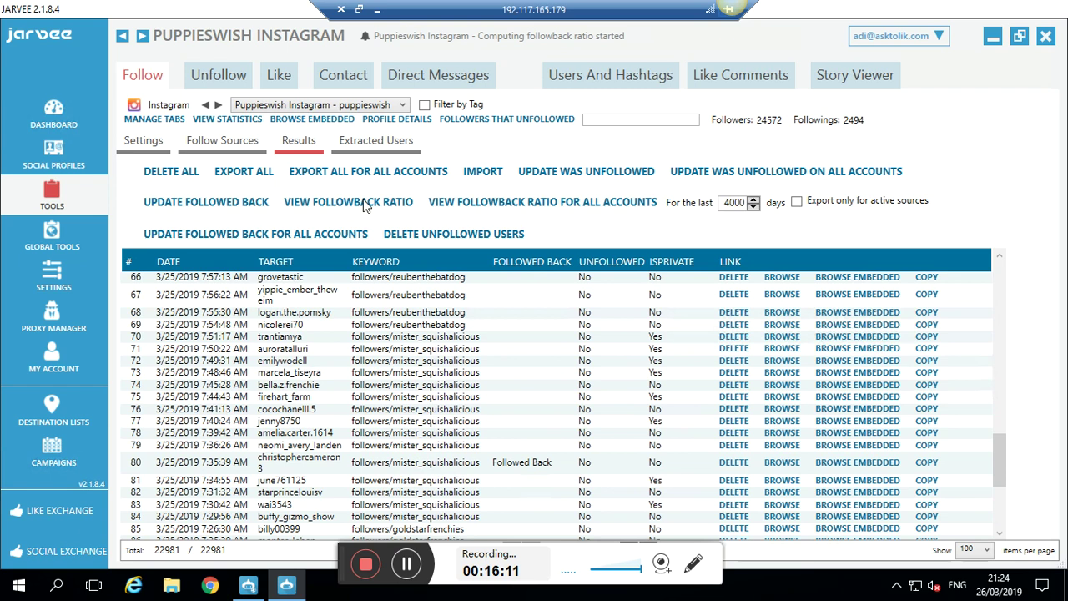
pyautogui.click(365, 206)
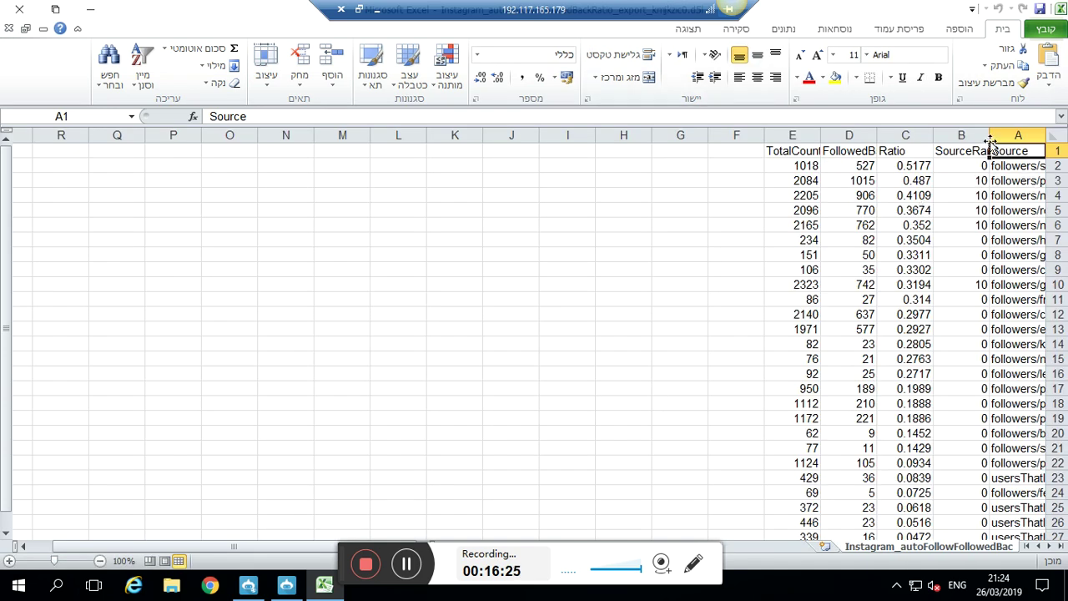
# - Widen column A to show full source names, then close the CSV report without saving
pyautogui.moveTo(988, 137); pyautogui.dragTo(814, 167)
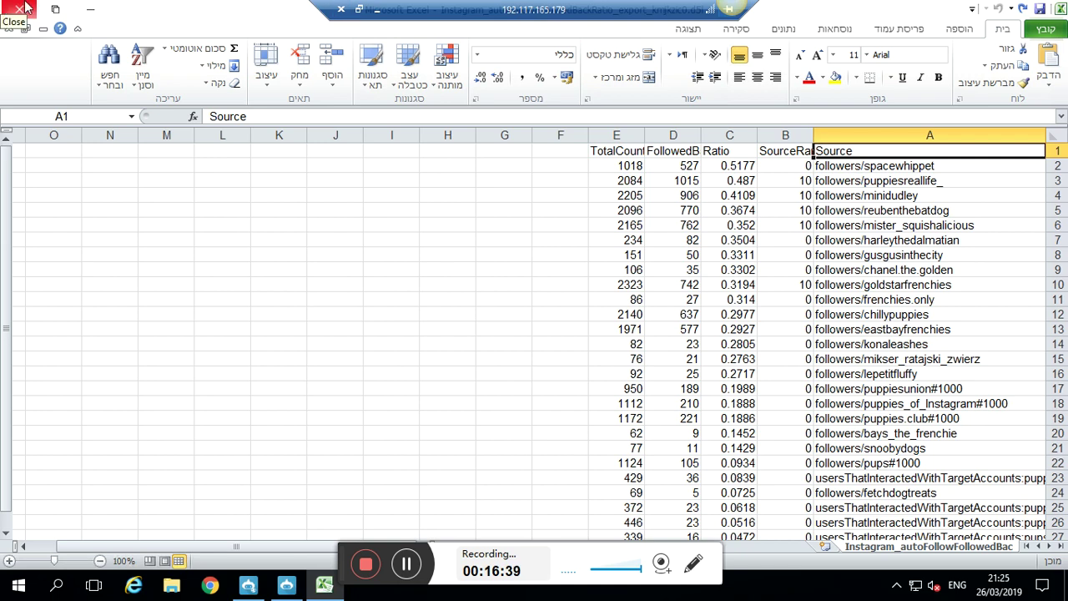
pyautogui.click(25, 8)
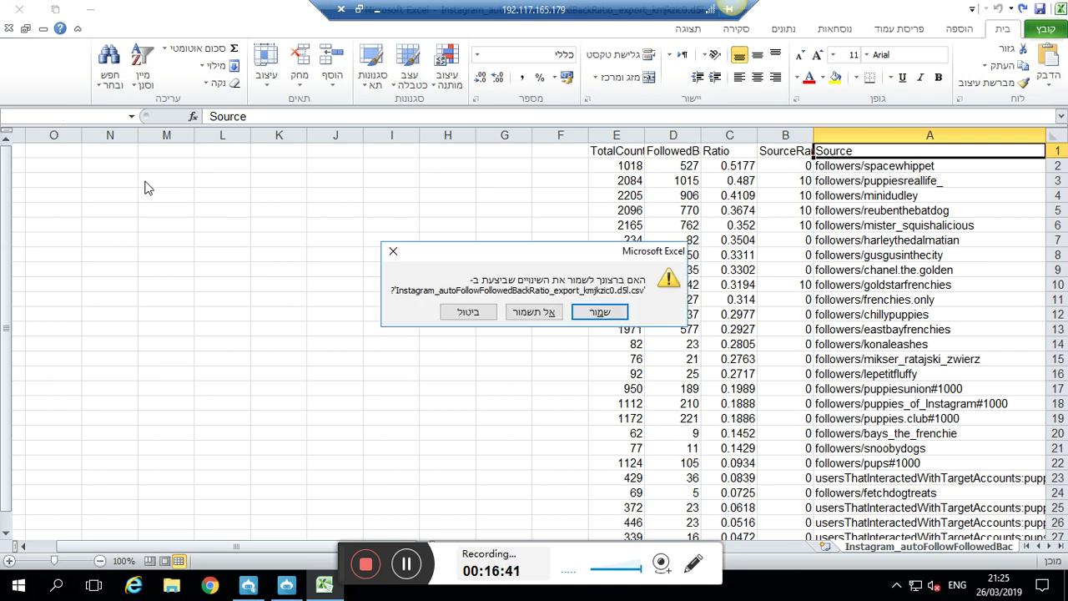
pyautogui.click(528, 314)
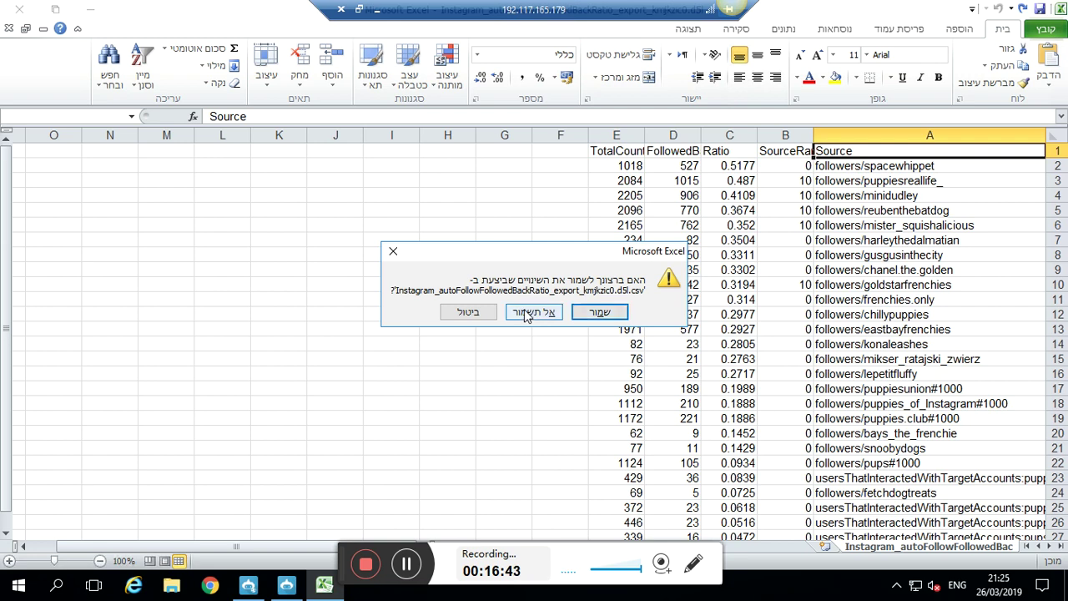